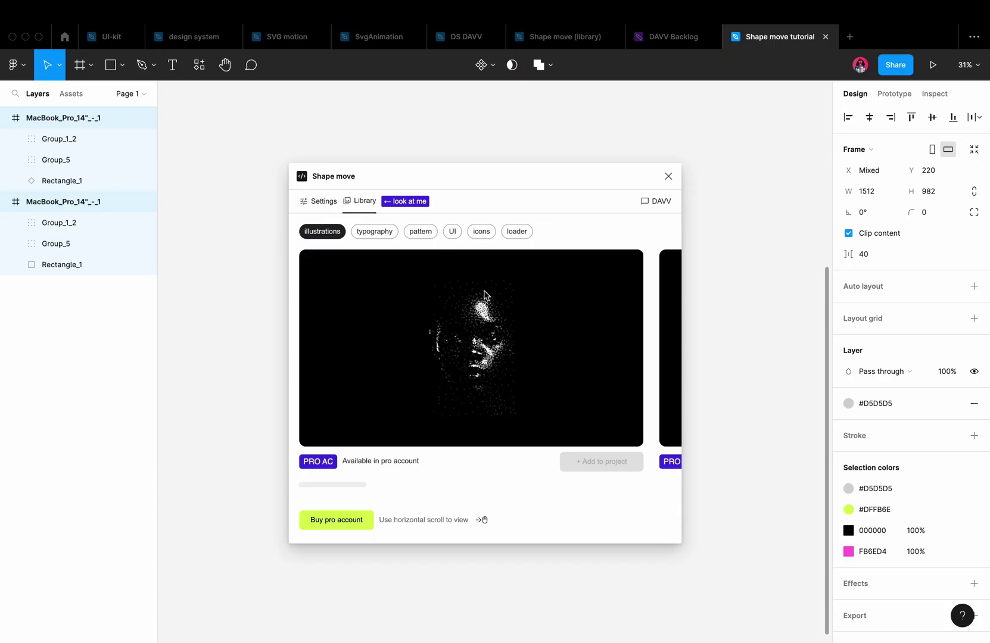
# Step: Browse the illustration and typography examples in the Shape move library
pyautogui.hscroll(5, 541, 391)
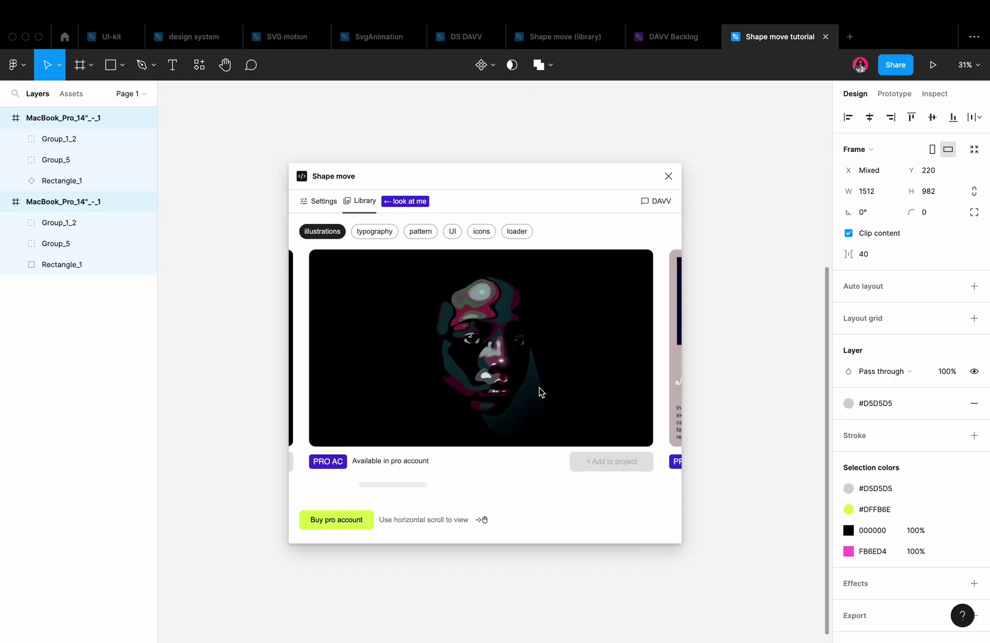
pyautogui.hscroll(10, 540, 392)
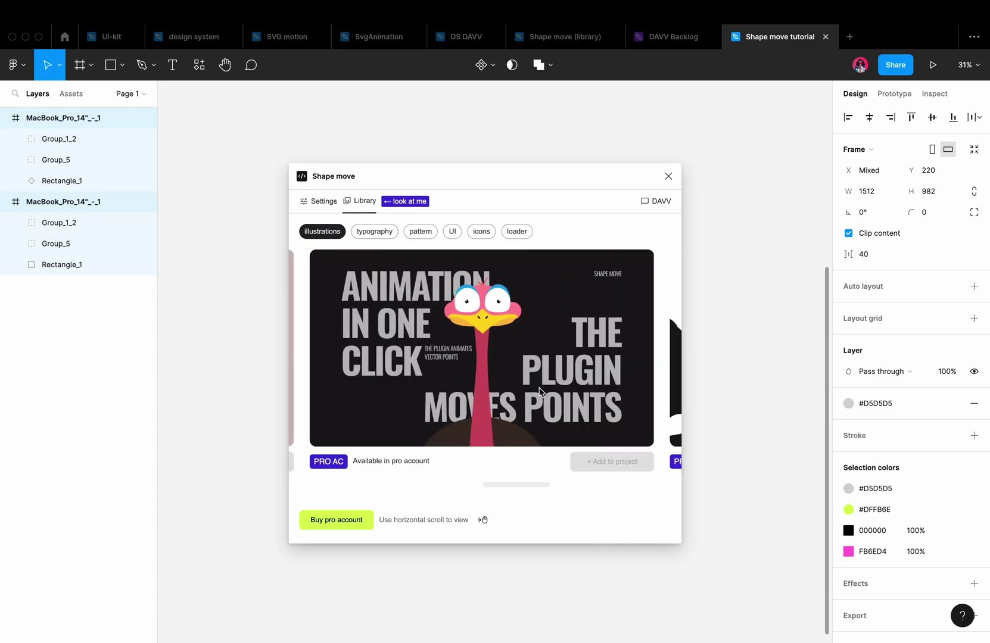
pyautogui.hscroll(10, 541, 391)
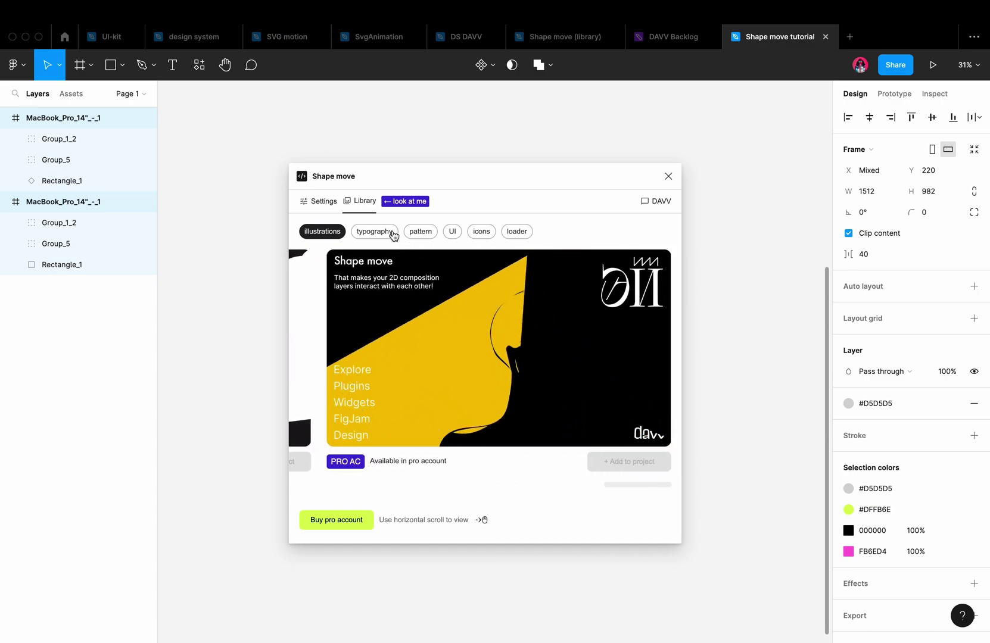
pyautogui.click(393, 235)
pyautogui.hscroll(10, 588, 380)
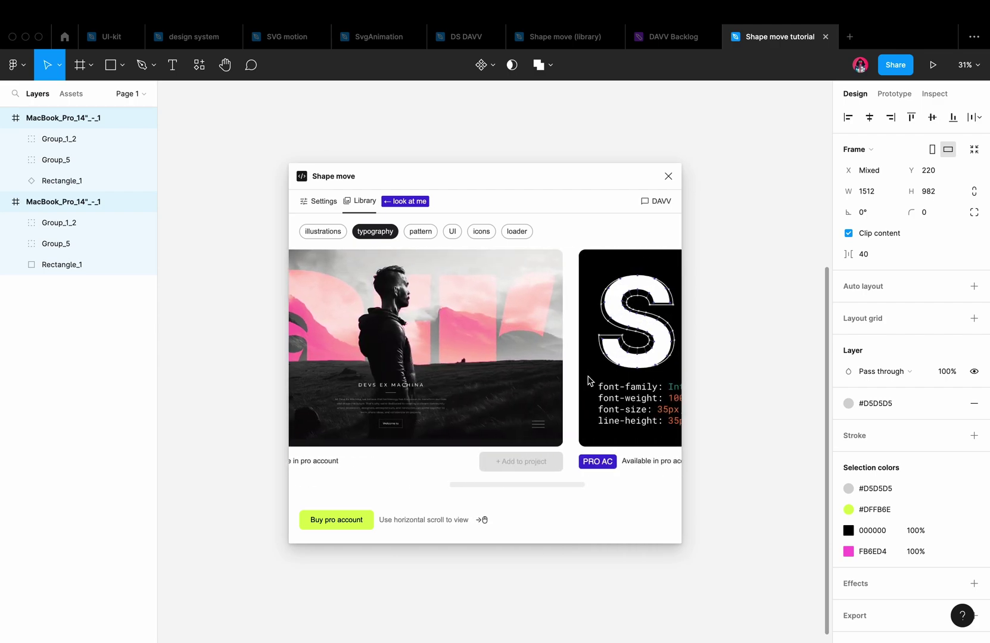
# Step: Look through the icons, loader and pattern examples in the Shape move library
pyautogui.click(477, 234)
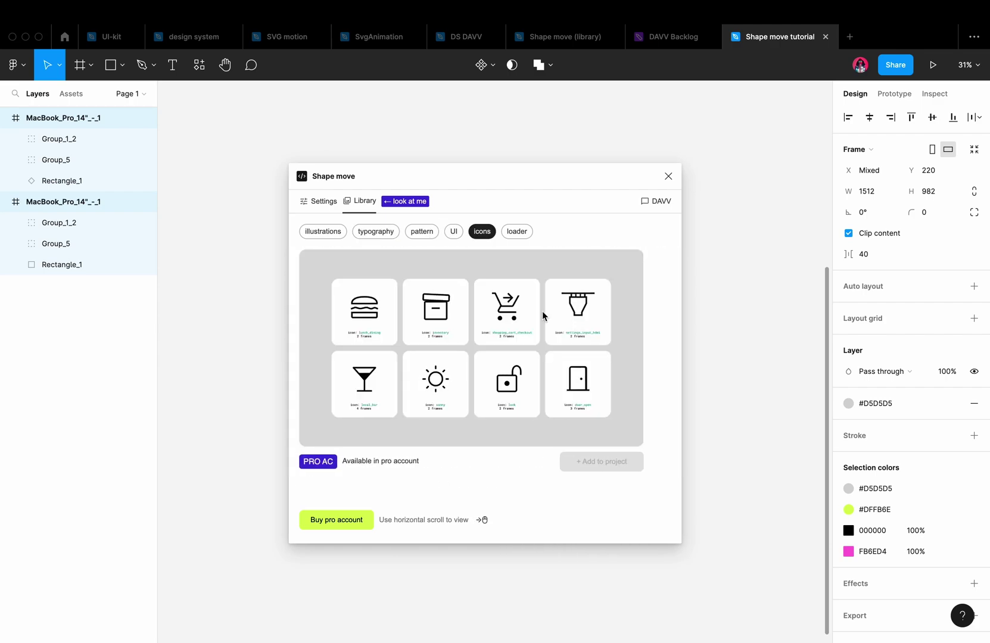
pyautogui.click(524, 233)
pyautogui.click(434, 232)
pyautogui.hscroll(15, 535, 360)
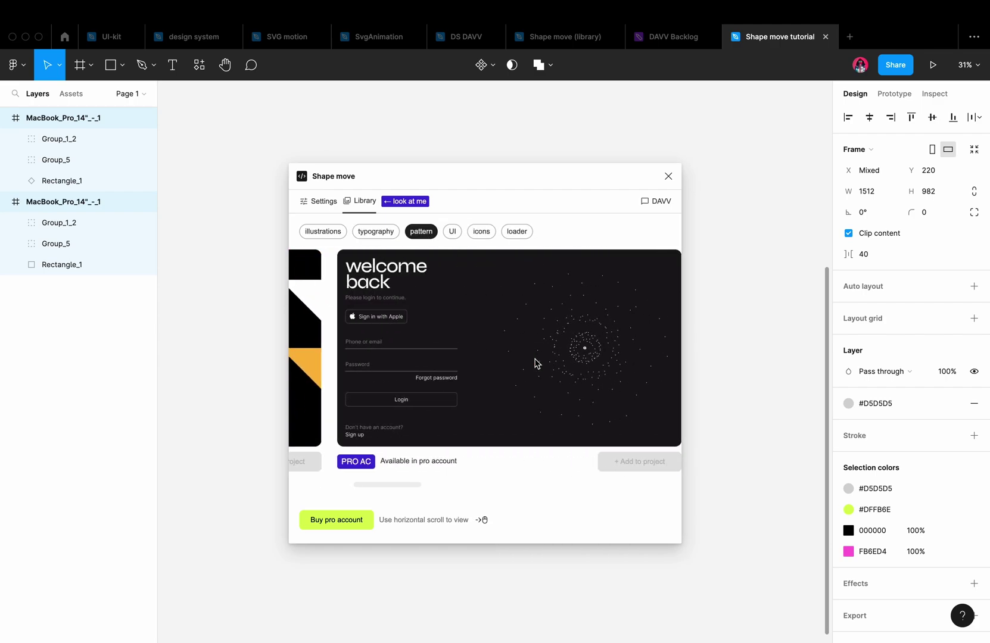
pyautogui.hscroll(15, 534, 362)
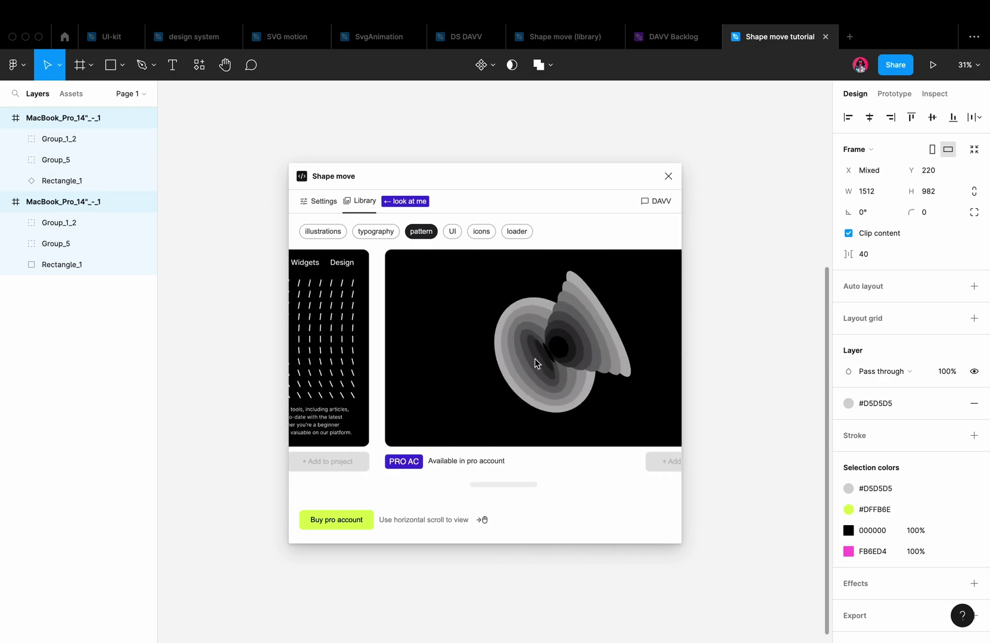
pyautogui.hscroll(5, 535, 360)
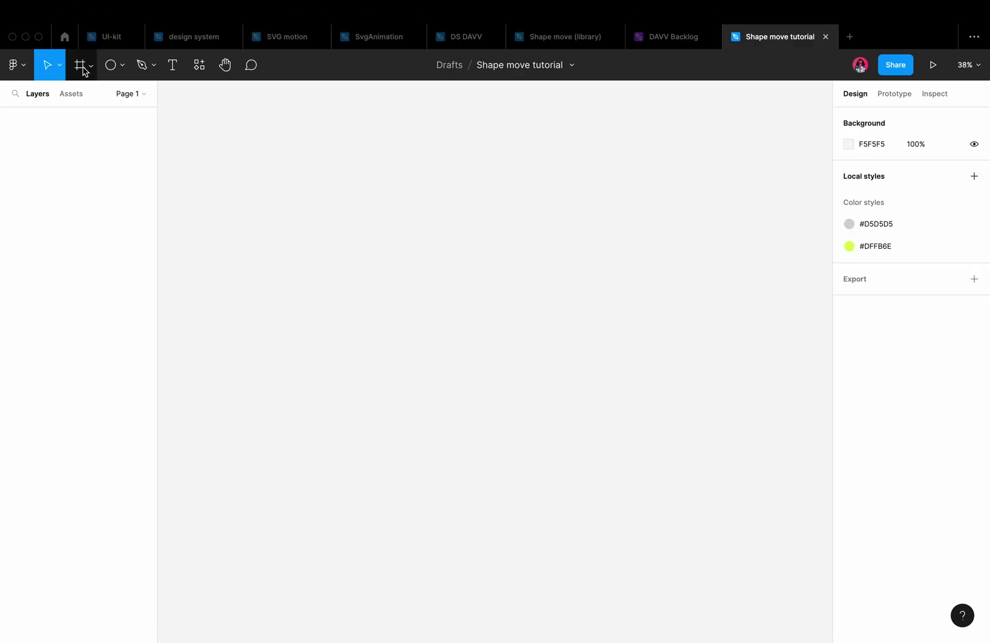
# Step: Create a MacBook Pro 14" frame and fill it with the #D5D5D5 color style
pyautogui.press('f')
pyautogui.click(935, 229)
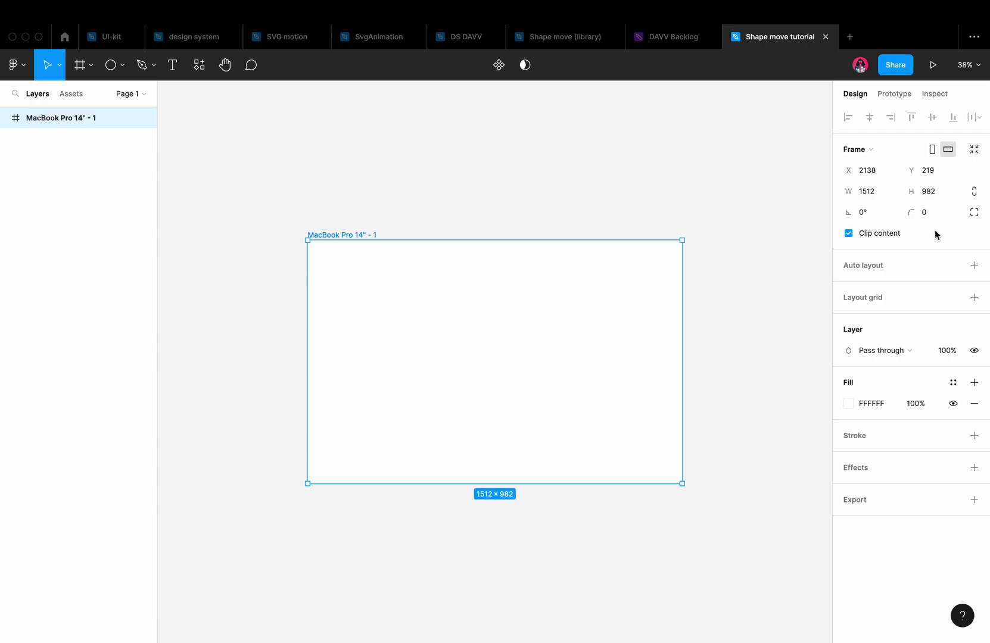
pyautogui.click(954, 383)
pyautogui.click(858, 463)
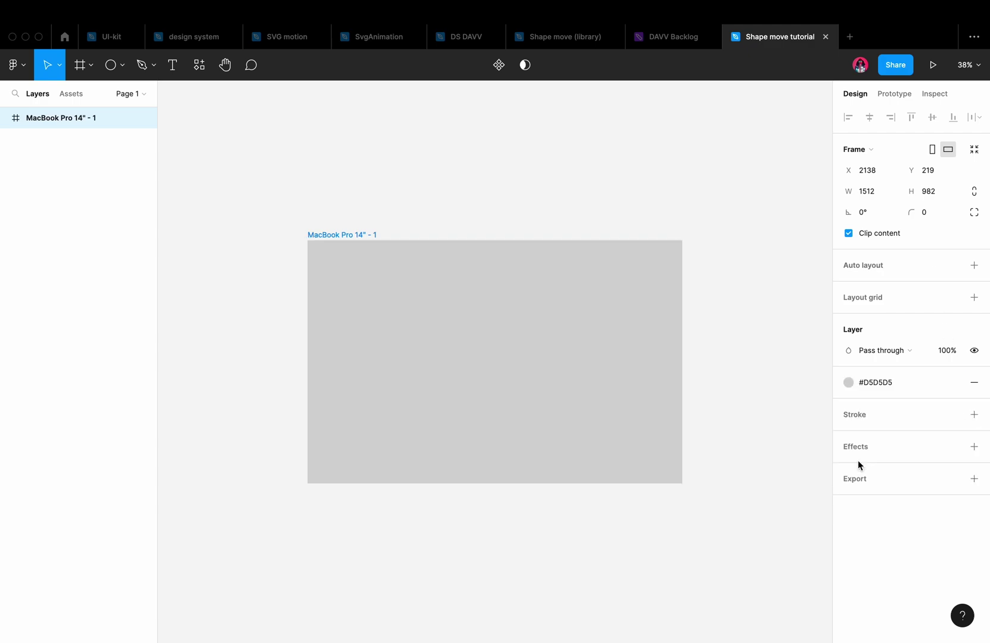
# Step: Draw a circle of about 645 × 645 in the middle area of the frame
pyautogui.click(152, 67)
pyautogui.click(123, 67)
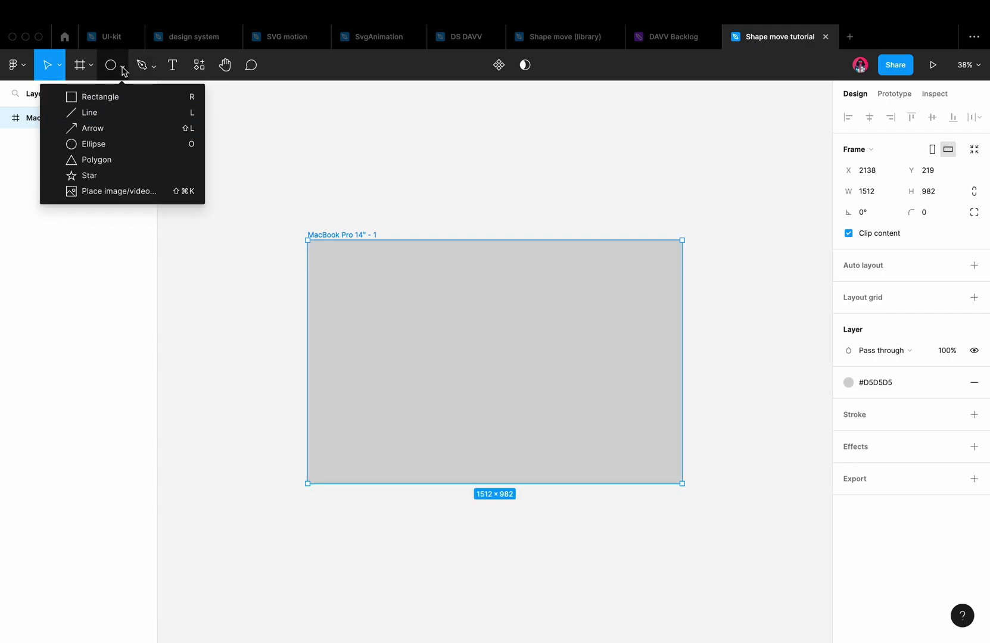
pyautogui.click(102, 144)
pyautogui.moveTo(417, 277); pyautogui.dragTo(576, 435)
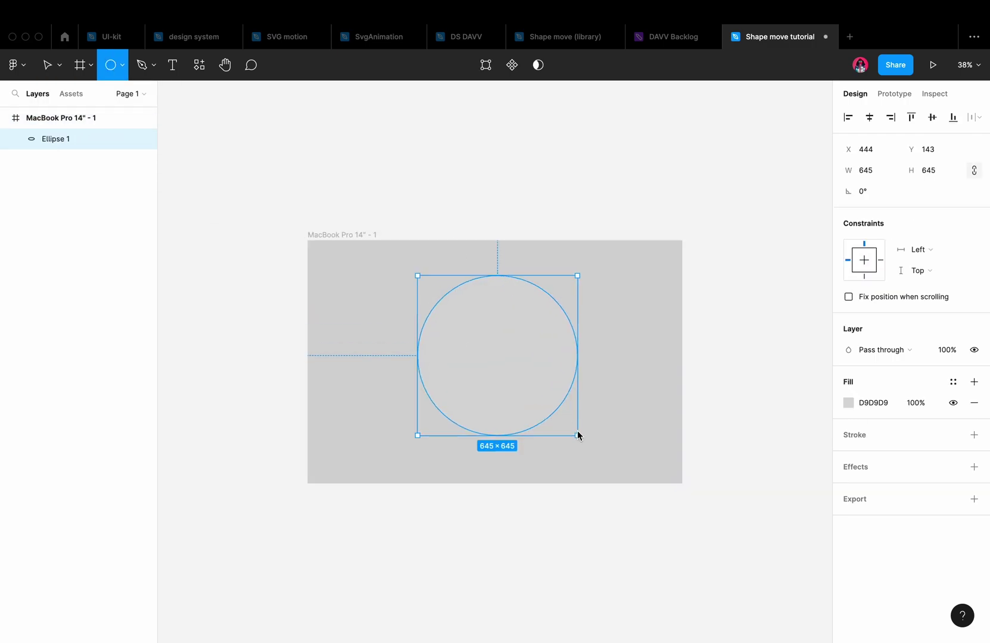
# Step: Center the circle horizontally and vertically in the frame and apply the #DFFB6E color style
pyautogui.click(872, 118)
pyautogui.click(932, 117)
pyautogui.click(953, 381)
pyautogui.click(880, 460)
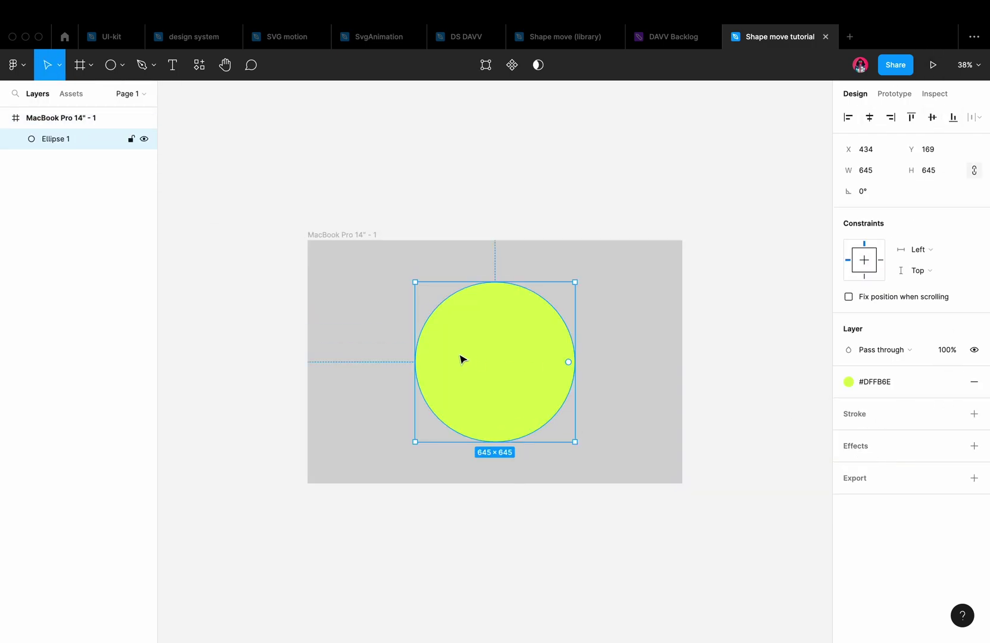
# Step: Edit the circle's vector points, pulling its right point outward to form an uneven blob
pyautogui.doubleClick(462, 359)
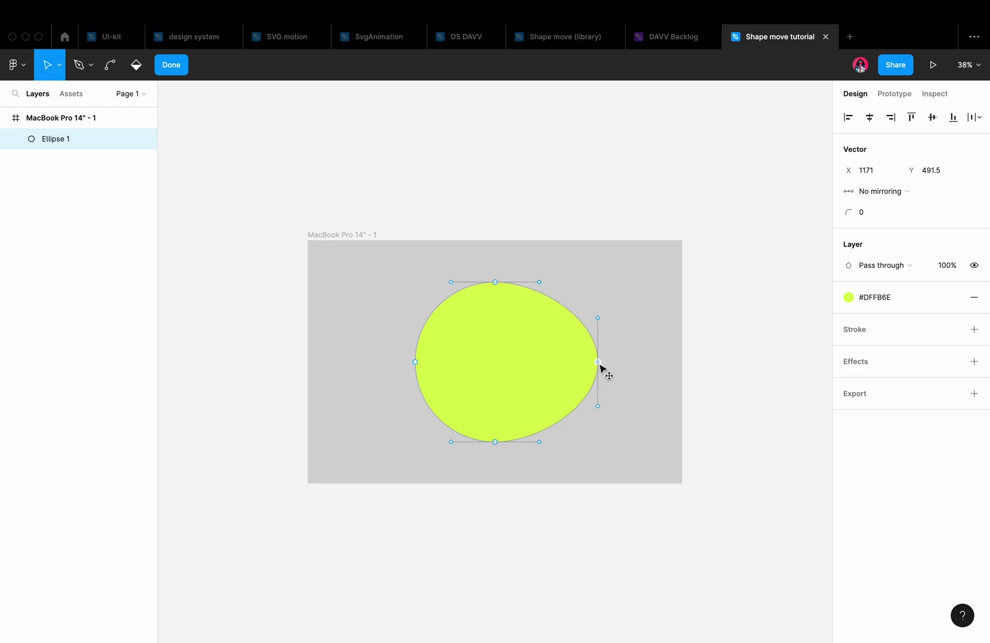
pyautogui.press('Escape')
# Step: Duplicate the MacBook Pro 14" - 1 frame with its blob
pyautogui.hscroll(2, 475, 221)
pyautogui.click(219, 218)
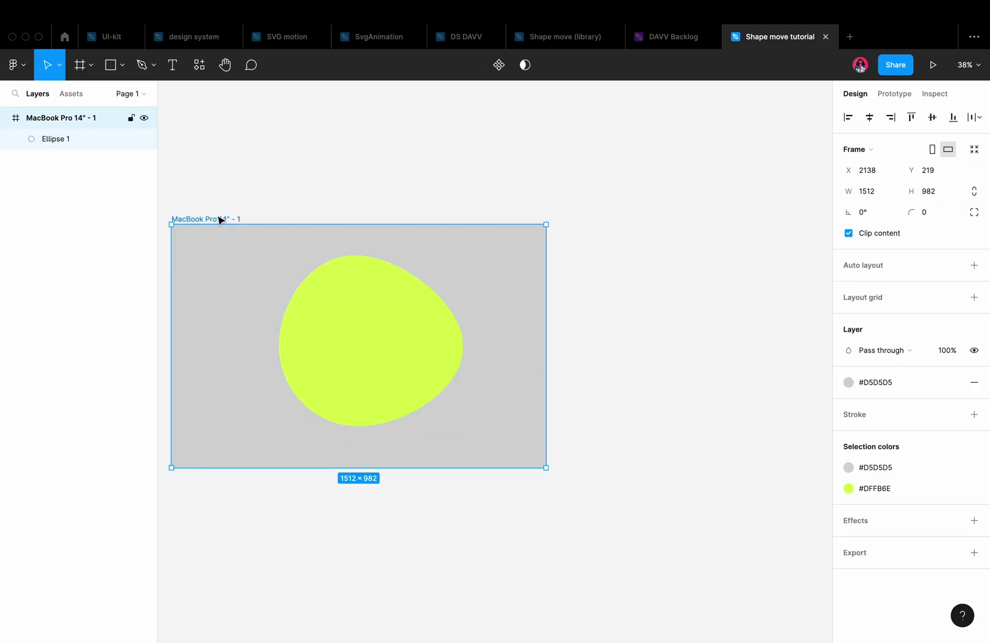
pyautogui.press('super+d')
# Step: Reshape the blob in the duplicated frame by moving its left, bottom and top vector points to the right
pyautogui.hscroll(2, 495, 289)
pyautogui.doubleClick(624, 303)
pyautogui.moveTo(554, 340); pyautogui.dragTo(604, 352)
pyautogui.moveTo(634, 420); pyautogui.dragTo(687, 429)
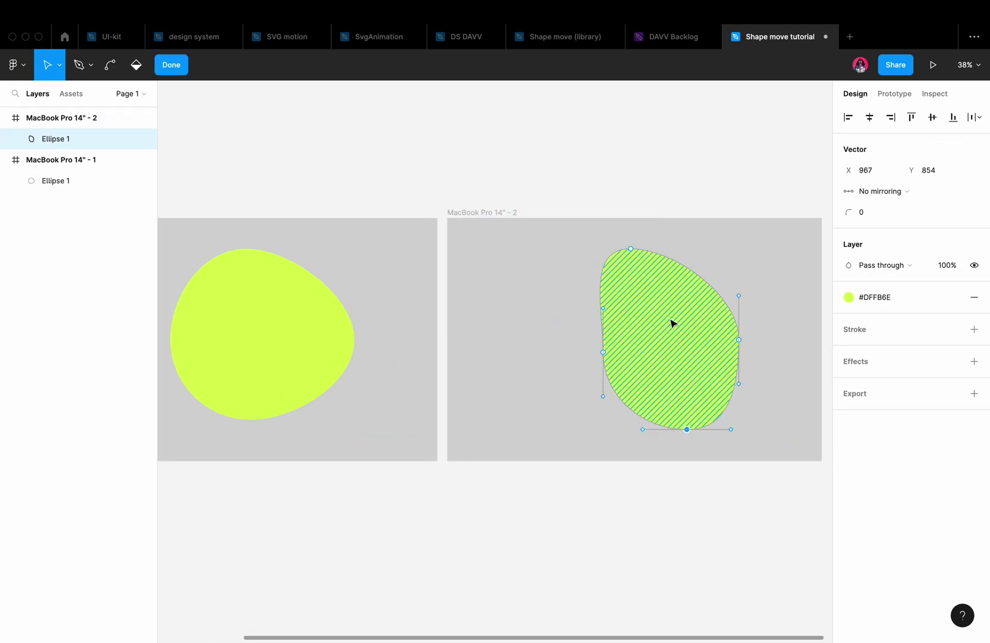
pyautogui.moveTo(631, 249); pyautogui.dragTo(665, 245)
pyautogui.press('Escape')
# Step: Preview the blob animation by running Shape move on both frames, and close the plugin
pyautogui.scroll(-2, 677, 240)
pyautogui.hscroll(1, 377, 177)
pyautogui.moveTo(169, 169); pyautogui.dragTo(769, 390)
pyautogui.press('super+alt+p')
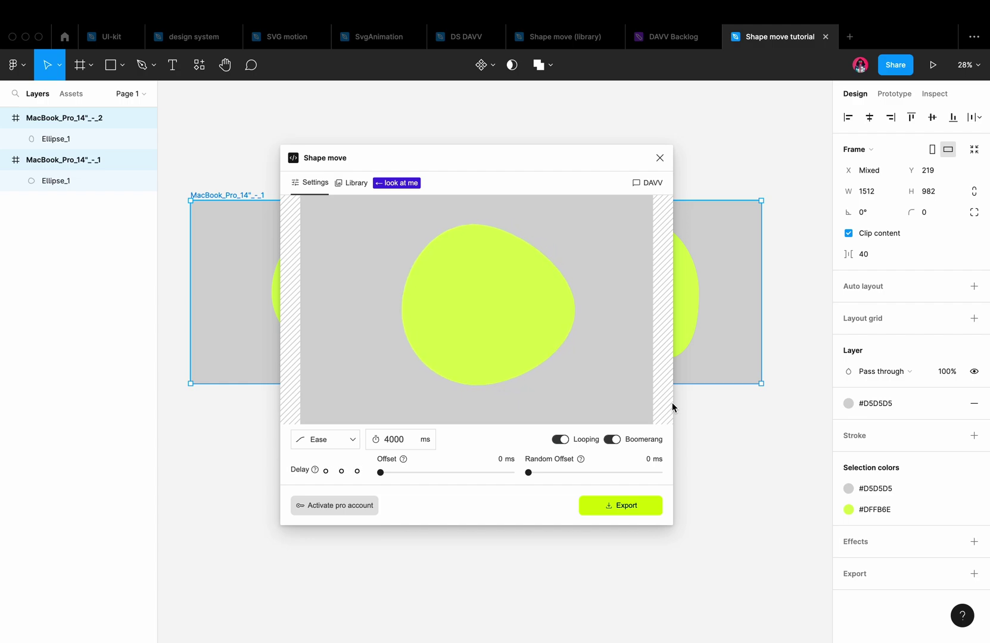
pyautogui.click(659, 158)
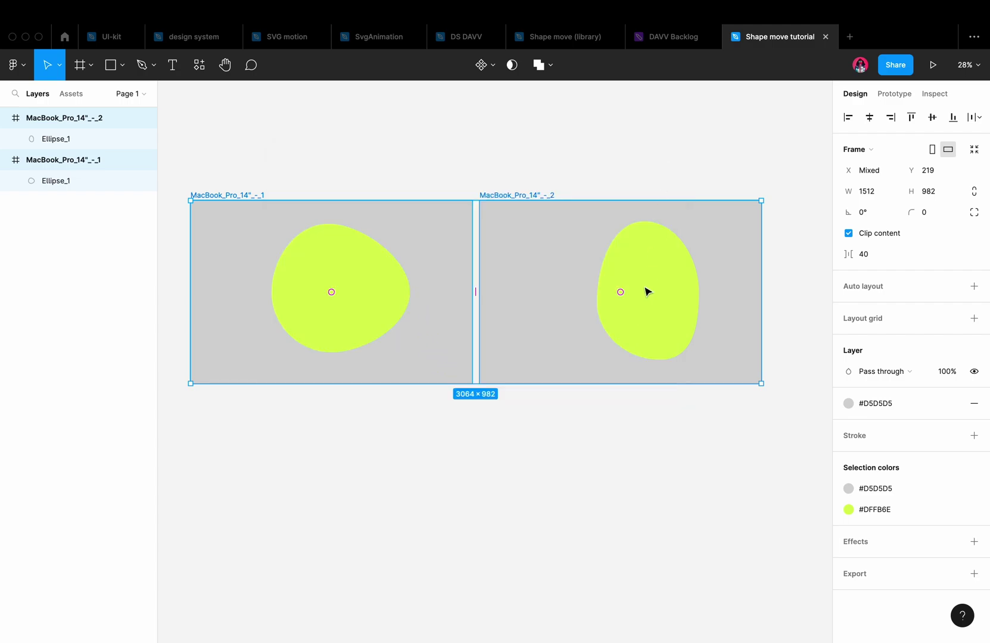
# Step: Move the blob in the second frame to the frame's left side, at about X 56, Y 164
pyautogui.click(648, 292)
pyautogui.moveTo(665, 297); pyautogui.dragTo(557, 306)
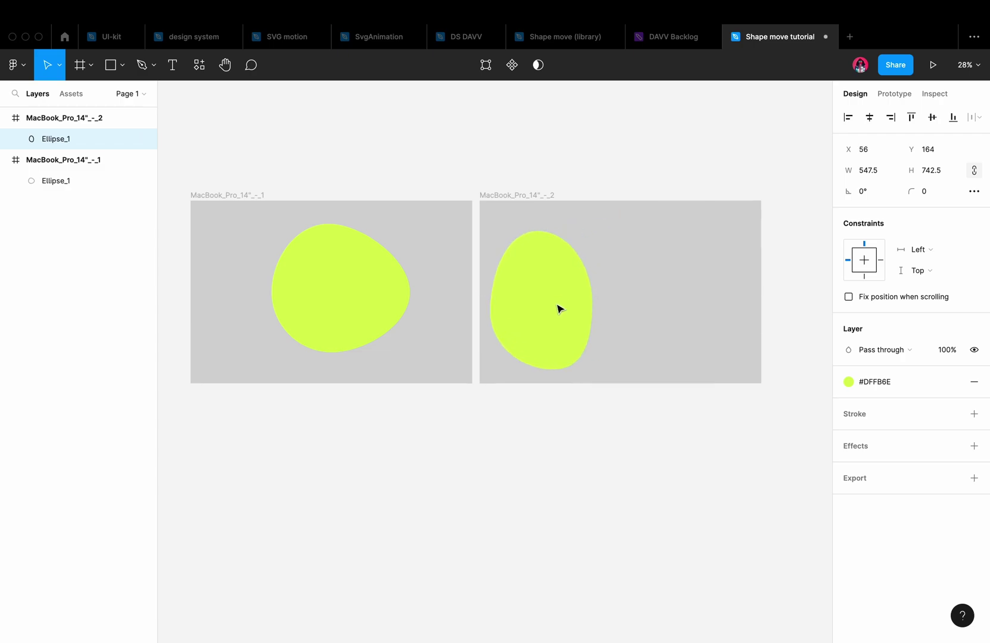
# Step: Select both blob frames and run Shape move on them again to preview the updated animation
pyautogui.click(241, 194)
pyautogui.keyDown('shift'); pyautogui.click(508, 195); pyautogui.keyUp('shift')
pyautogui.press('super+alt+p')
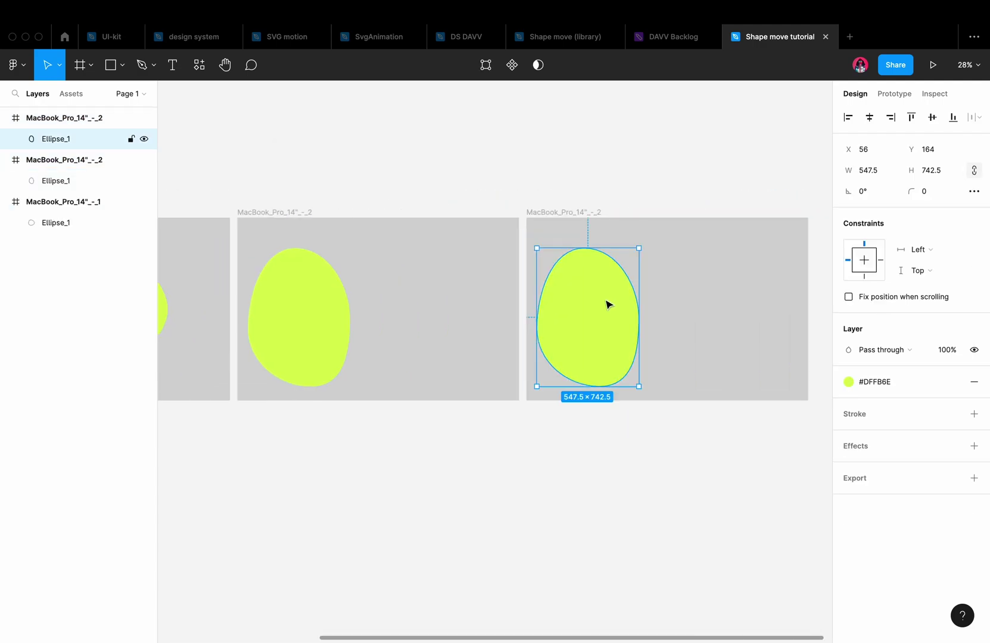
# Step: Move the third frame's blob to the upper right area and shift its side and bottom vector points upward
pyautogui.moveTo(607, 303); pyautogui.dragTo(729, 307)
pyautogui.doubleClick(729, 308)
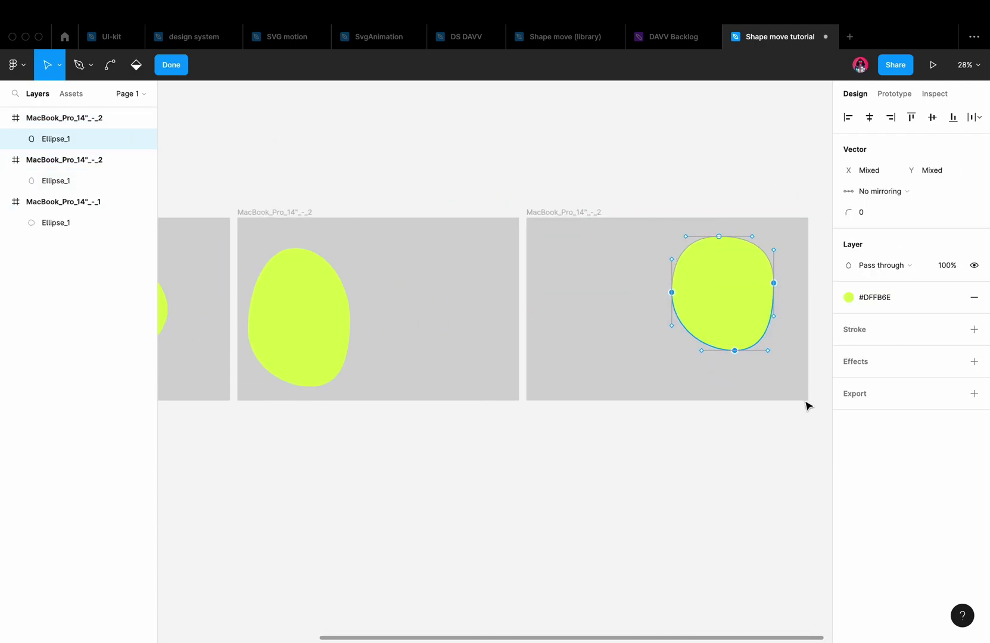
pyautogui.hotkey('shift', 'Up')
pyautogui.hotkey('shift', 'Up')
pyautogui.hotkey('shift', 'Up')
pyautogui.hotkey('shift', 'Up')
pyautogui.hotkey('shift', 'Up')
pyautogui.hotkey('shift', 'Up')
pyautogui.hotkey('shift', 'Up')
pyautogui.hotkey('shift', 'Up')
pyautogui.press('Escape')
# Step: Select all three blob frames and preview their animation with Shape move
pyautogui.scroll(-3, 668, 466)
pyautogui.moveTo(195, 286); pyautogui.dragTo(804, 473)
pyautogui.press('super+alt+p')
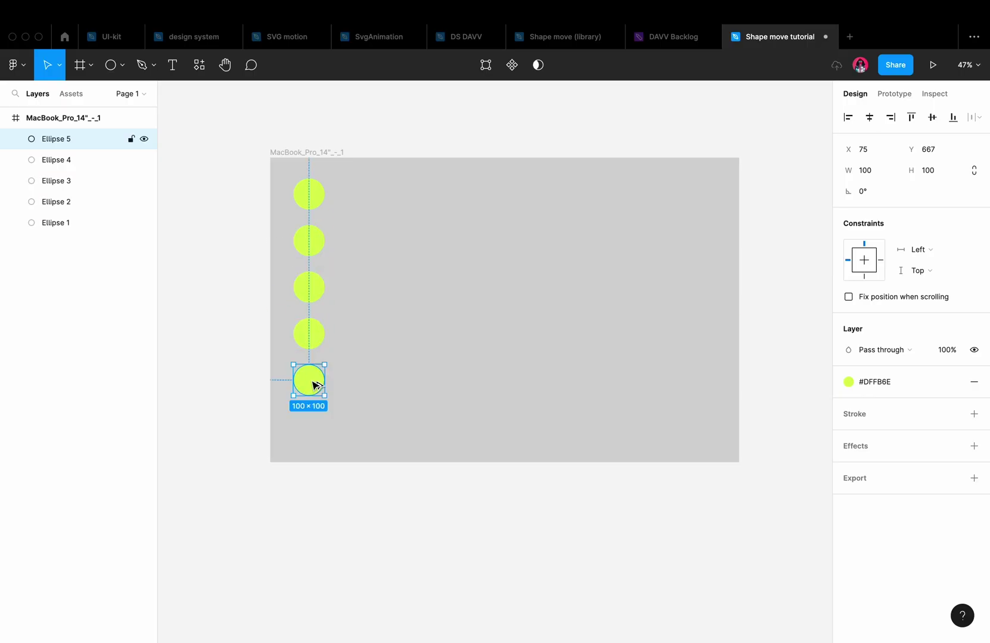
# Step: Complete the column of 100 × 100 circles with a sixth circle and adjust its vertical placement in the frame
pyautogui.click(77, 122)
pyautogui.press('Return')
pyautogui.hotkey('shift', 'Up')
pyautogui.hotkey('shift', 'Down')
pyautogui.click(325, 143)
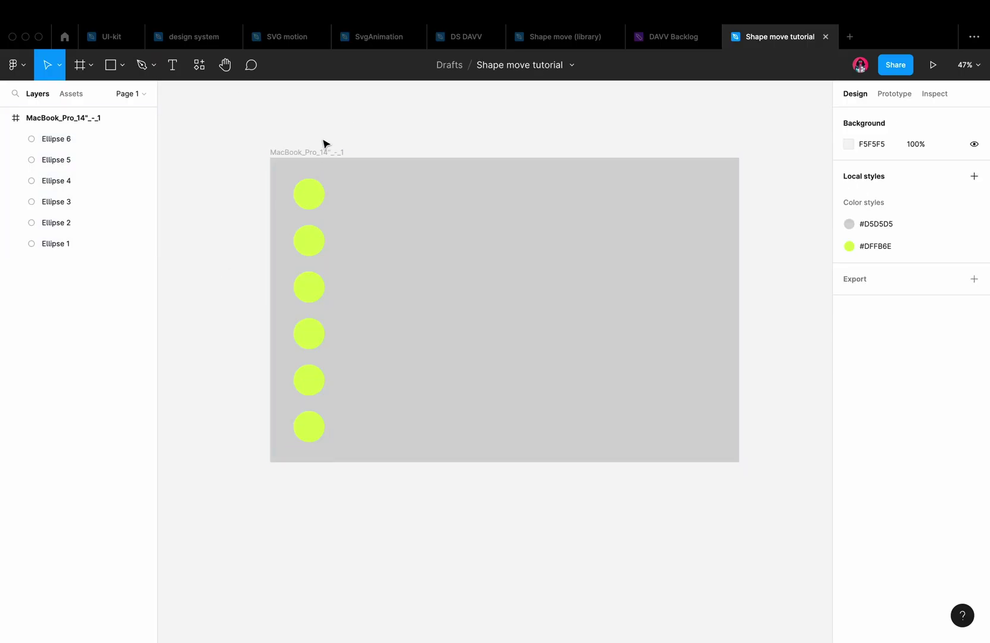
# Step: Duplicate the frame of six circles and move the copied circles to the right side of the new frame
pyautogui.click(315, 153)
pyautogui.scroll(-3, 314, 159)
pyautogui.press('super+d')
pyautogui.press('Return')
pyautogui.moveTo(518, 314); pyautogui.dragTo(766, 314)
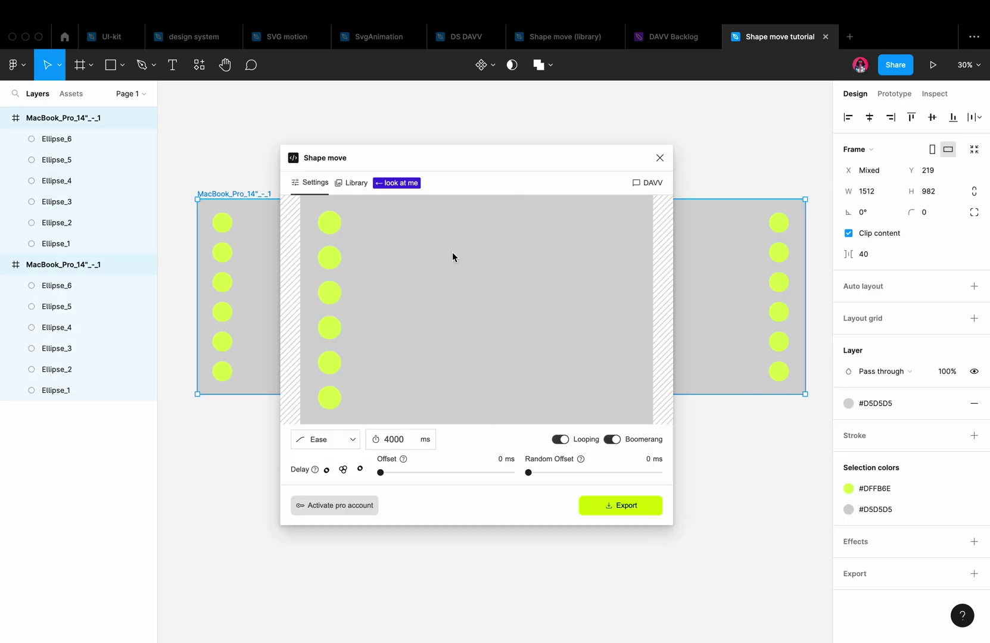
# Step: Compare the Delay and Random Delay options on the circle animation and read the Delay help
pyautogui.click(358, 471)
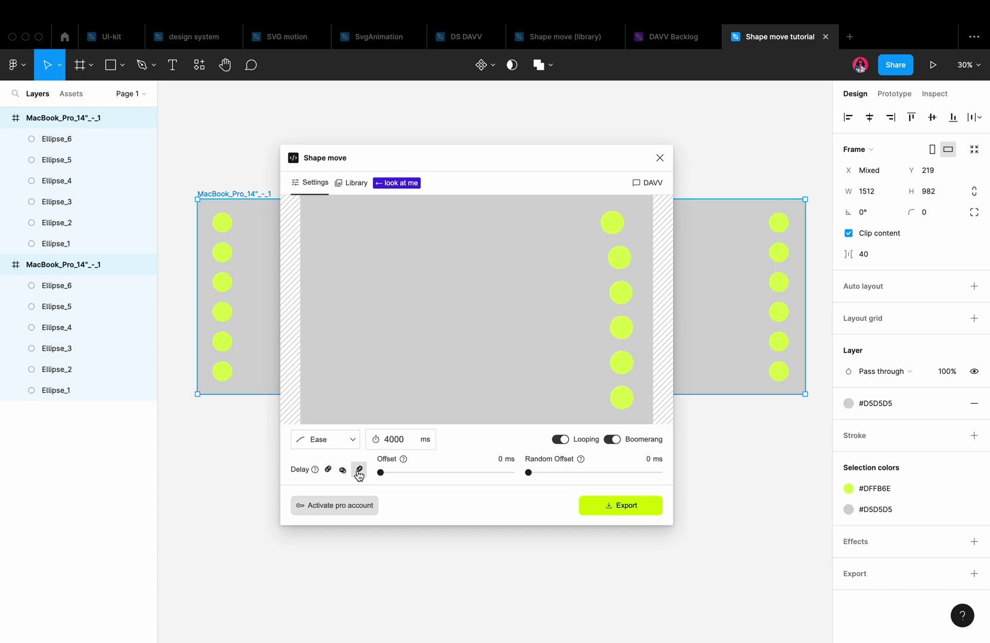
pyautogui.click(343, 470)
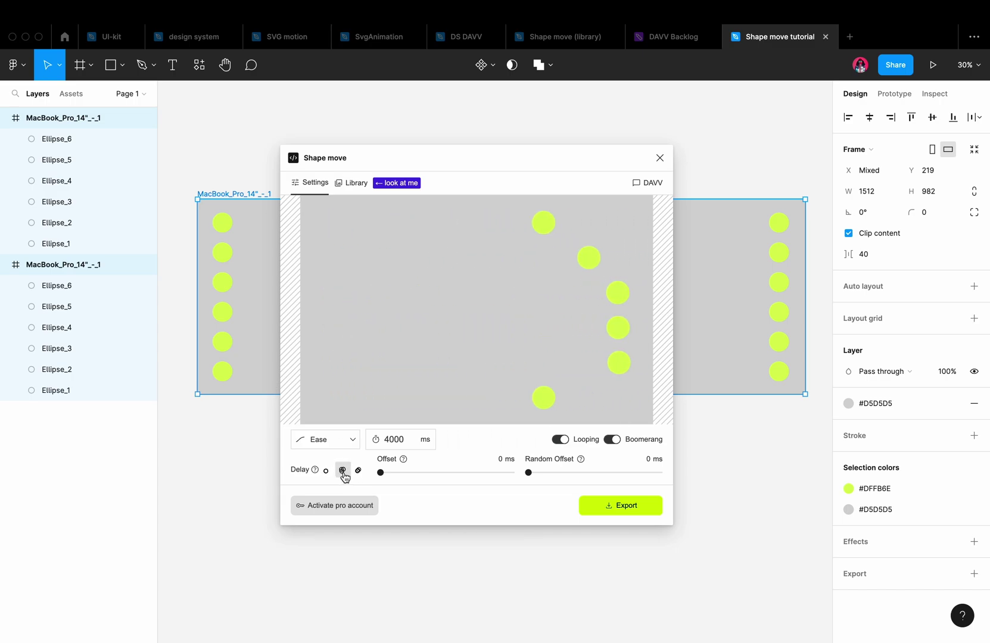
pyautogui.click(343, 472)
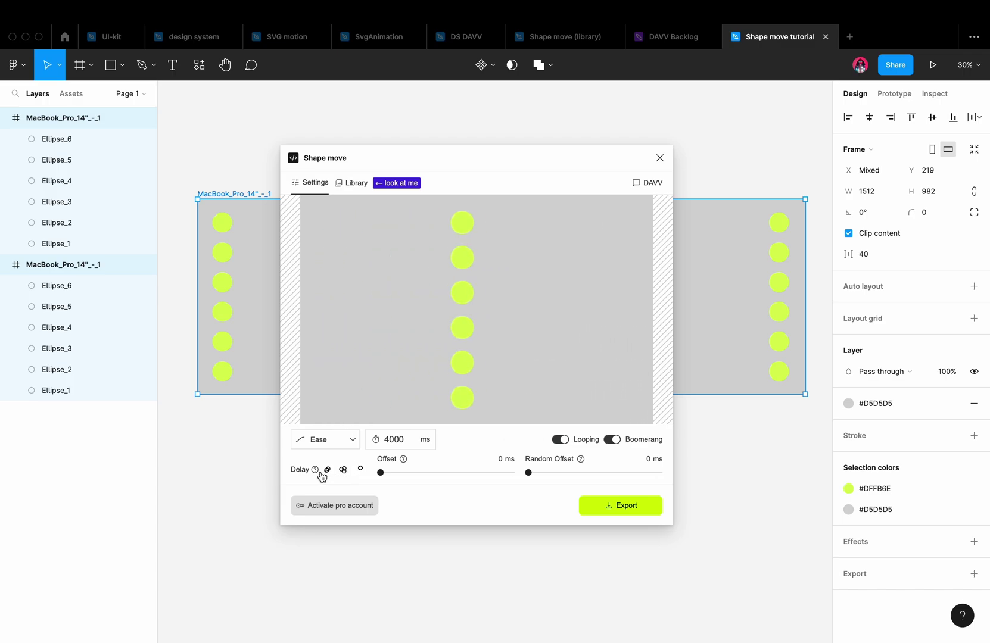
pyautogui.click(315, 470)
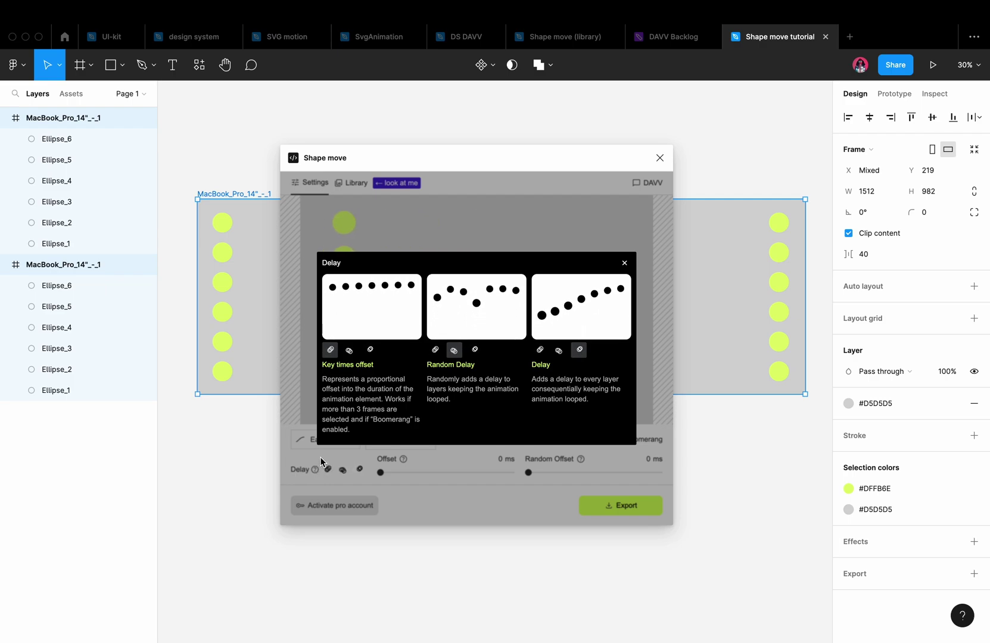
pyautogui.click(320, 461)
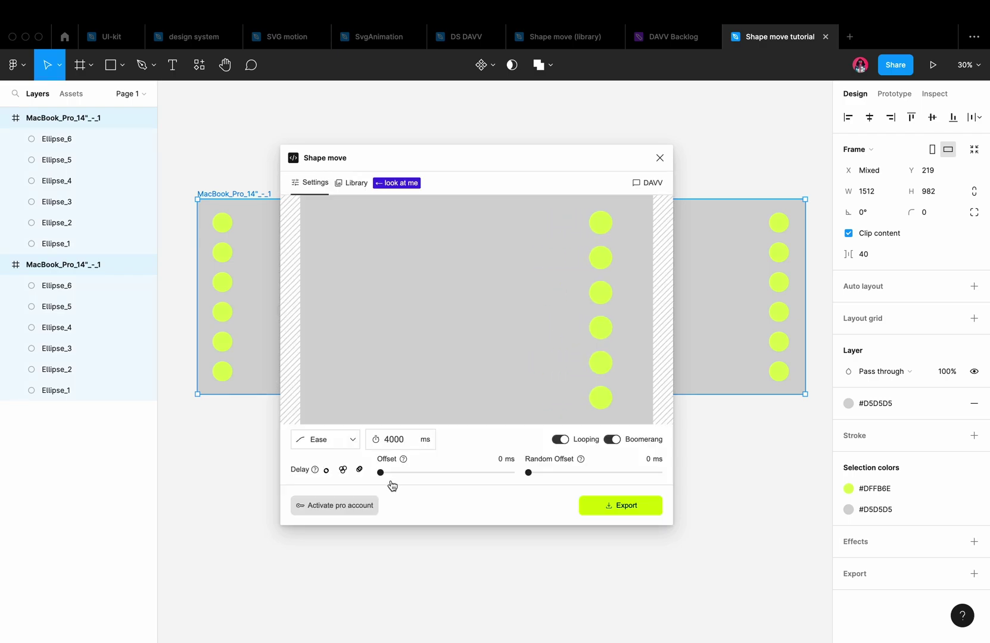
# Step: Preview the circle animation with Offset at 100 ms, reset Offset to 0 ms, and try out Random Offset
pyautogui.moveTo(383, 475); pyautogui.dragTo(524, 471)
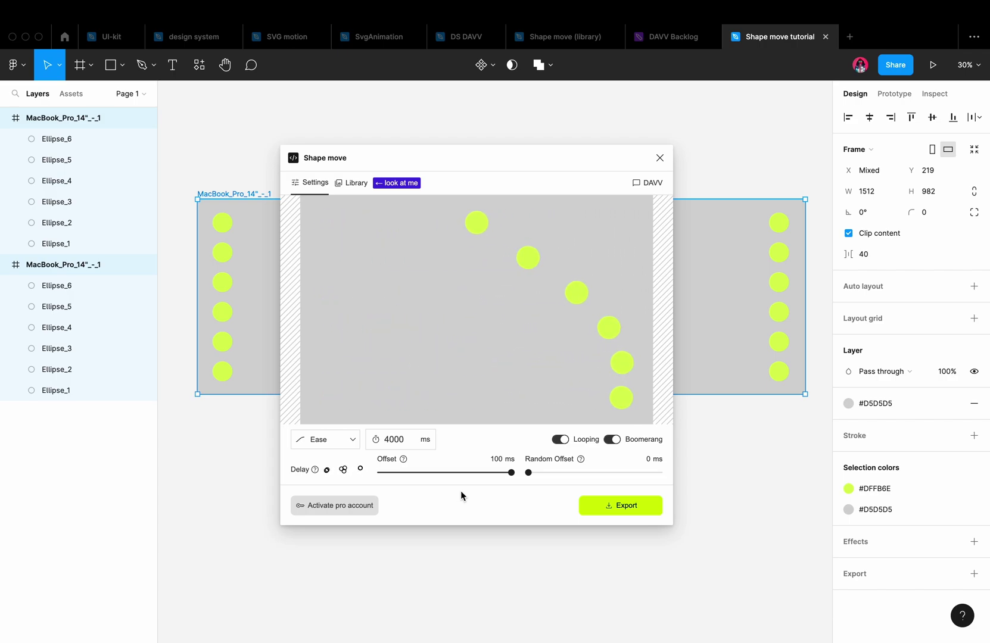
pyautogui.moveTo(413, 474); pyautogui.dragTo(356, 474)
pyautogui.moveTo(557, 472); pyautogui.dragTo(546, 473)
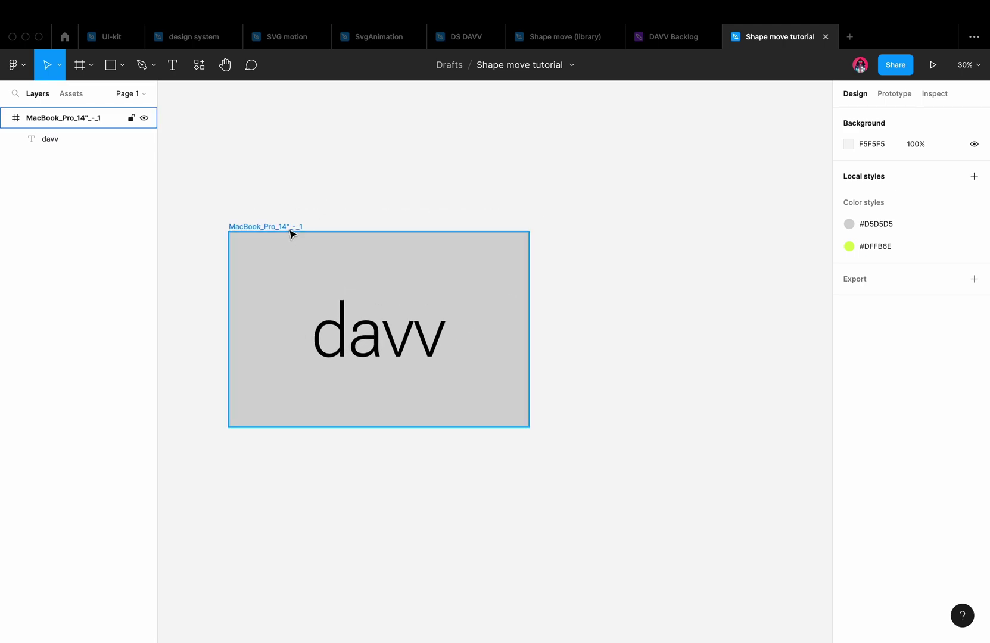
# Step: Duplicate the davv text frame and place the copy to the right of the original
pyautogui.click(290, 230)
pyautogui.keyDown('alt'); pyautogui.moveTo(316, 227); pyautogui.dragTo(637, 228); pyautogui.keyUp('alt')
pyautogui.hscroll(3, 661, 342)
# Step: Set the copied davv text's variable font weight to 735 and width to 137, and give it the strongest slant
pyautogui.click(589, 345)
pyautogui.click(974, 487)
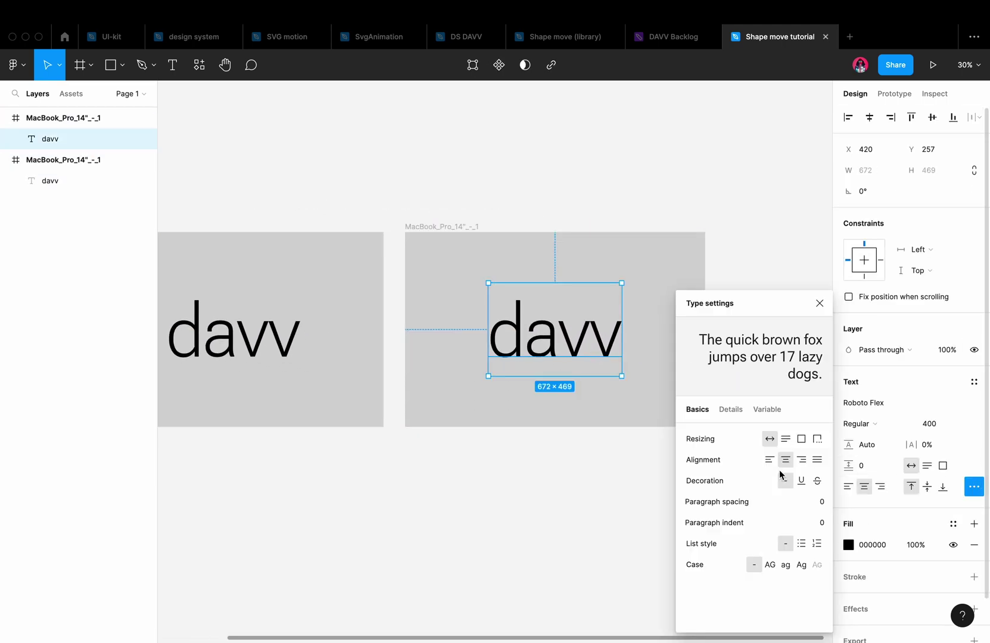
pyautogui.click(767, 410)
pyautogui.moveTo(732, 454); pyautogui.dragTo(781, 454)
pyautogui.moveTo(767, 492); pyautogui.dragTo(804, 491)
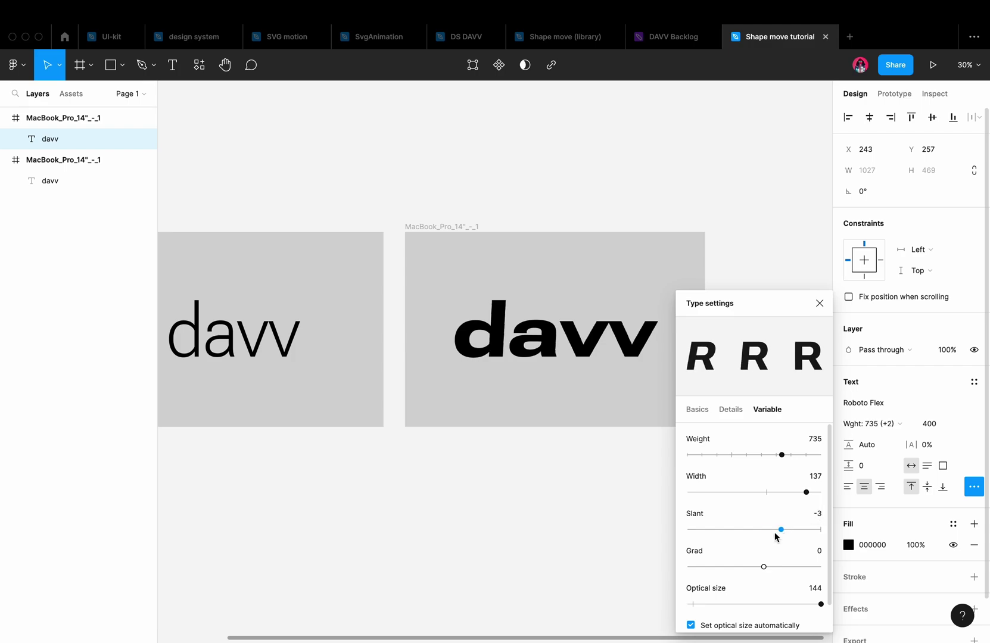
pyautogui.moveTo(774, 533); pyautogui.dragTo(687, 532)
# Step: Select both davv text frames and preview the type animation with Shape move
pyautogui.click(592, 540)
pyautogui.hscroll(-3, 592, 541)
pyautogui.moveTo(178, 188); pyautogui.dragTo(817, 464)
pyautogui.press('alt+super+p')
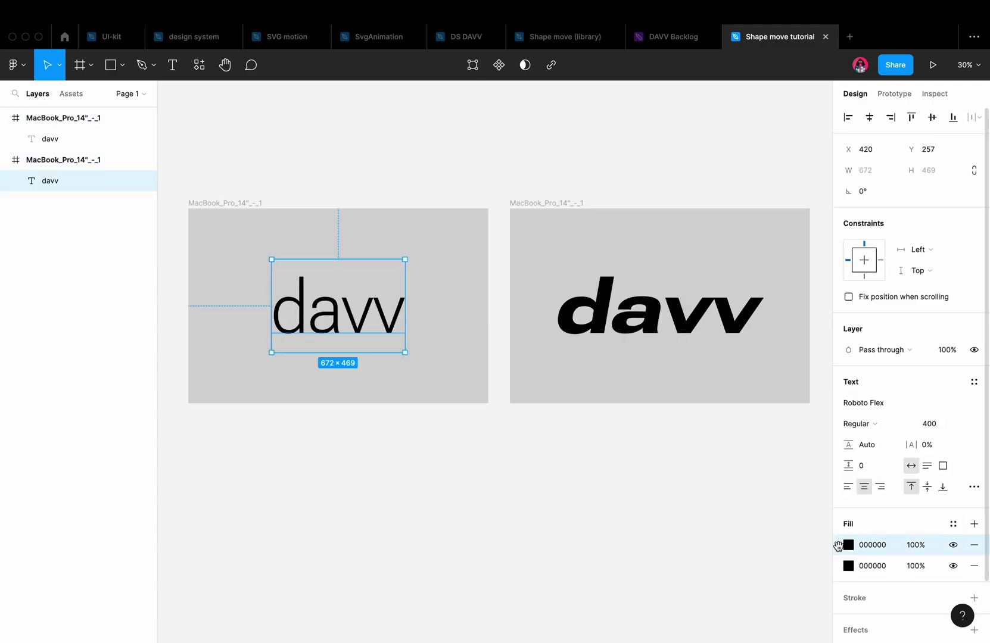
# Step: Paste a third fill onto the first frame's davv text and set the topmost fill color to FF1FA5
pyautogui.press('super+v')
pyautogui.click(848, 566)
pyautogui.click(848, 545)
pyautogui.click(808, 488)
pyautogui.click(814, 316)
# Step: Set the first davv text's second fill to FFF613, place the black fill on top, and match this three-fill stack on the copied text
pyautogui.click(848, 566)
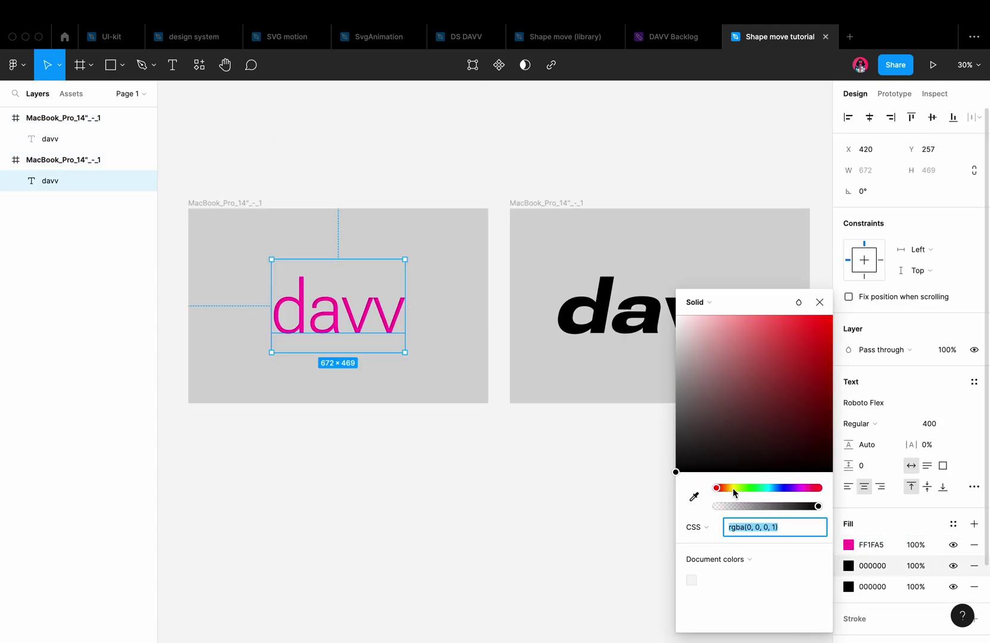
pyautogui.click(733, 488)
pyautogui.moveTo(838, 537); pyautogui.dragTo(838, 538)
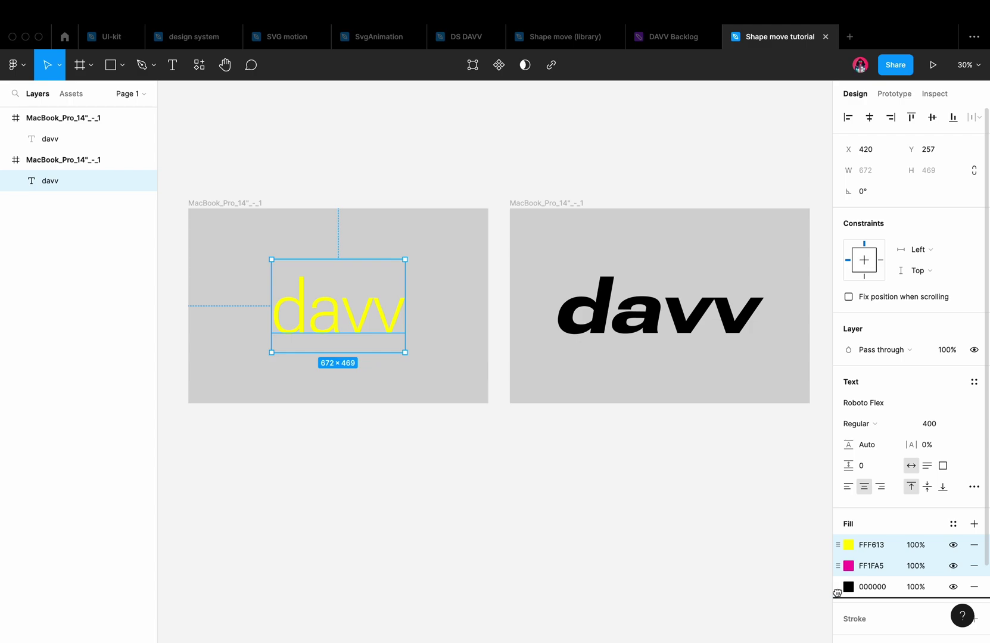
pyautogui.moveTo(837, 593); pyautogui.dragTo(837, 588)
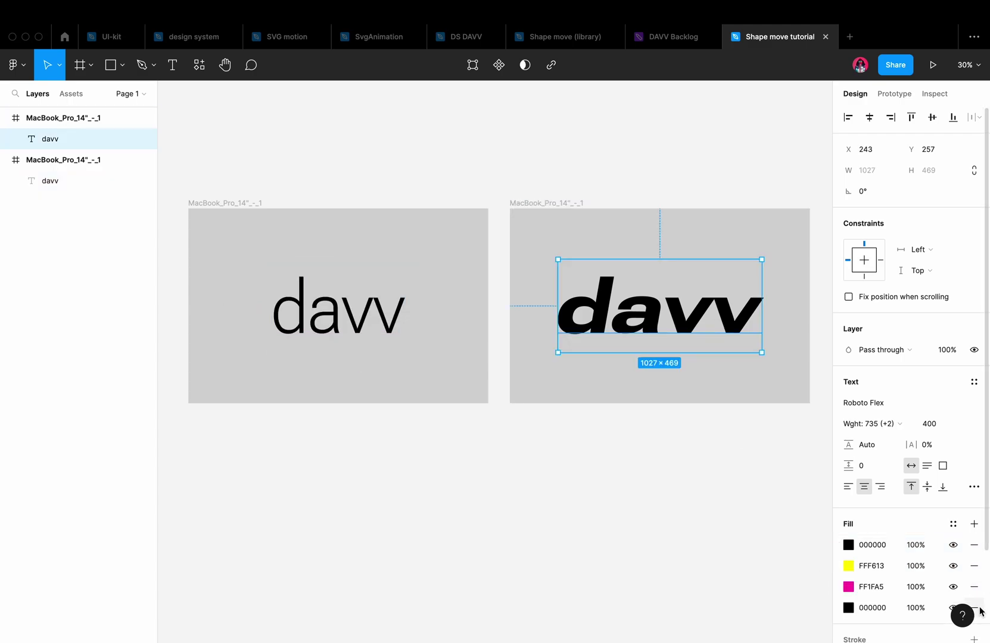
pyautogui.click(979, 608)
# Step: Move the first davv text up and the copy down within their frames, and preview both frames in Shape move with the fill delay option changed
pyautogui.moveTo(367, 325); pyautogui.dragTo(367, 267)
pyautogui.moveTo(643, 329); pyautogui.dragTo(644, 380)
pyautogui.click(232, 203)
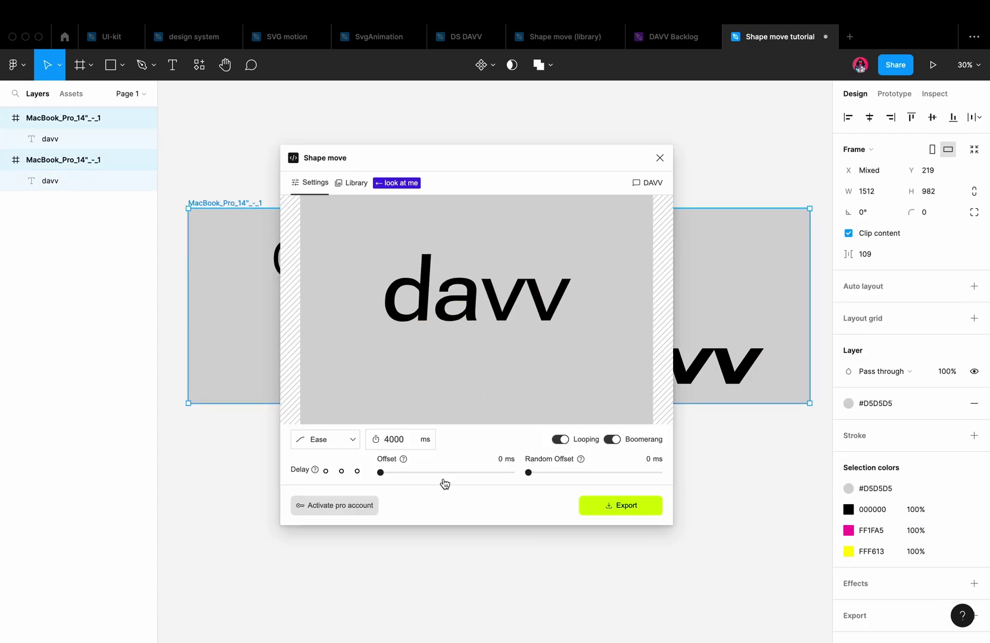
pyautogui.click(359, 470)
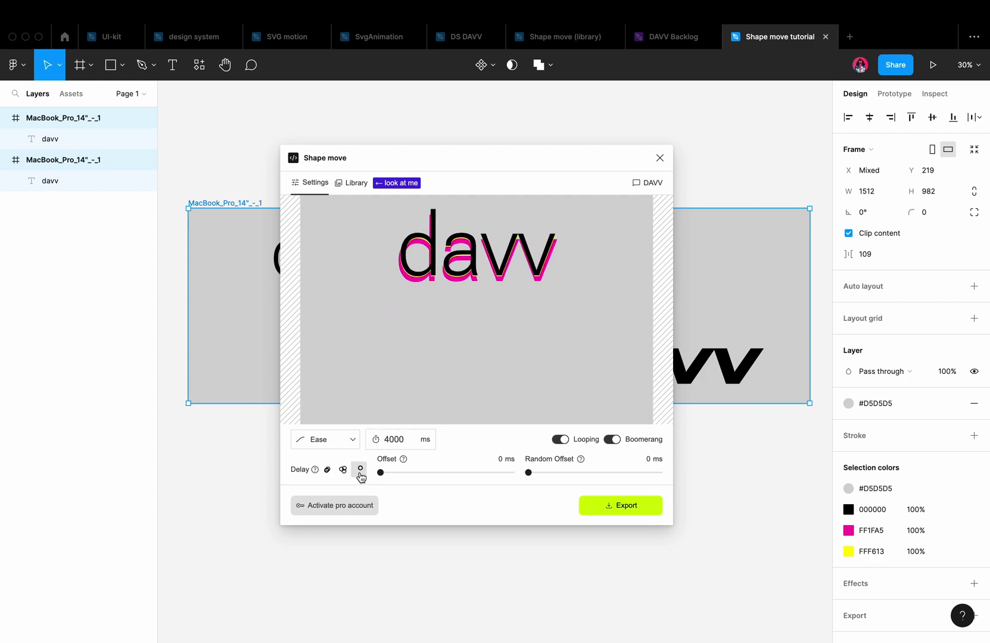
# Step: Convert both davv texts to outlines with Outline stroke, and run Shape move on the two frames
pyautogui.rightClick(360, 259)
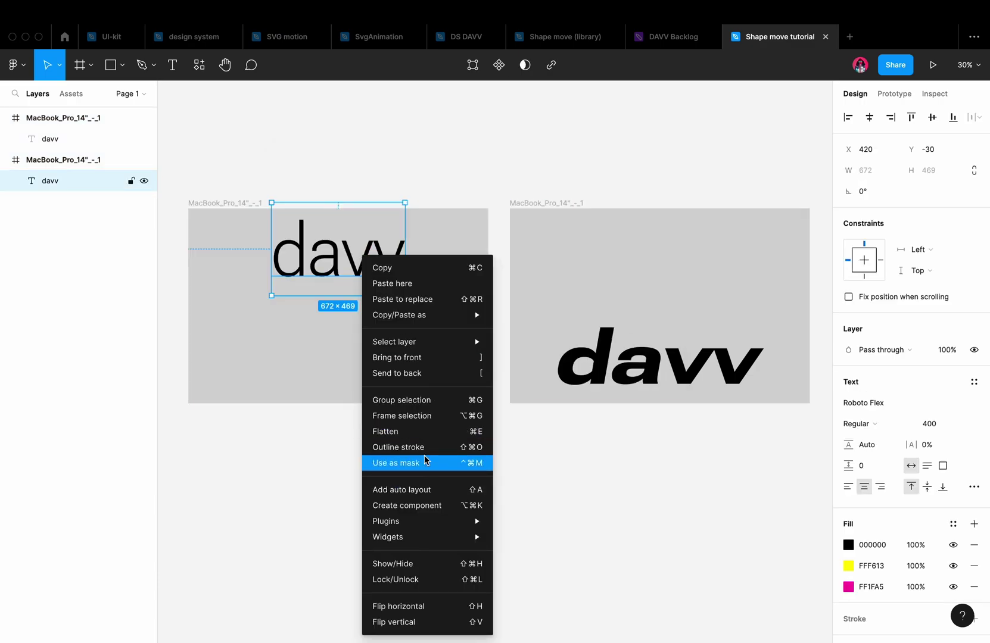
pyautogui.click(425, 463)
pyautogui.rightClick(623, 383)
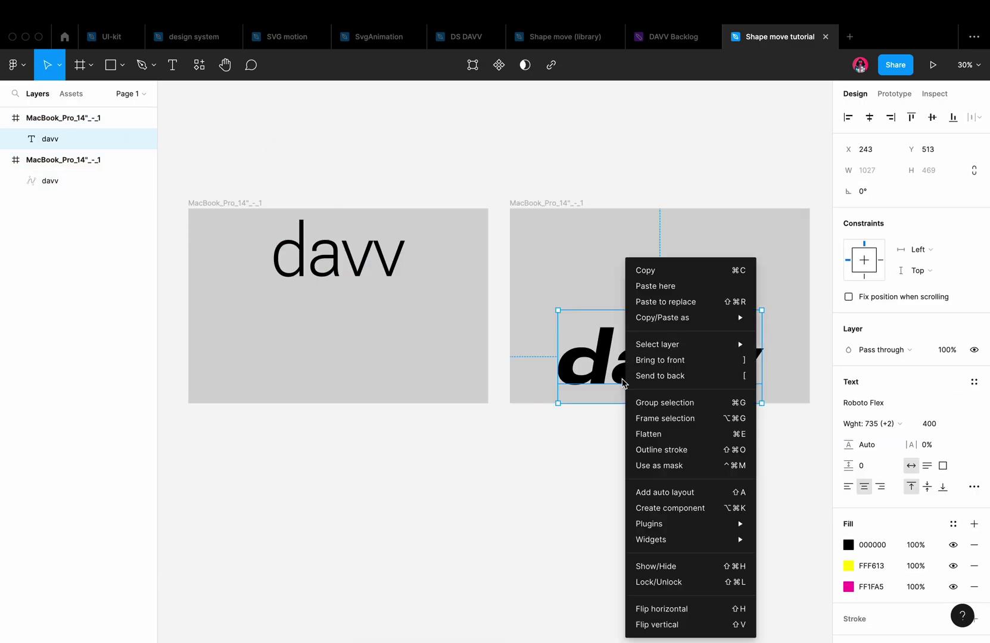
pyautogui.click(687, 459)
pyautogui.press('super+a')
pyautogui.press('super+alt+p')
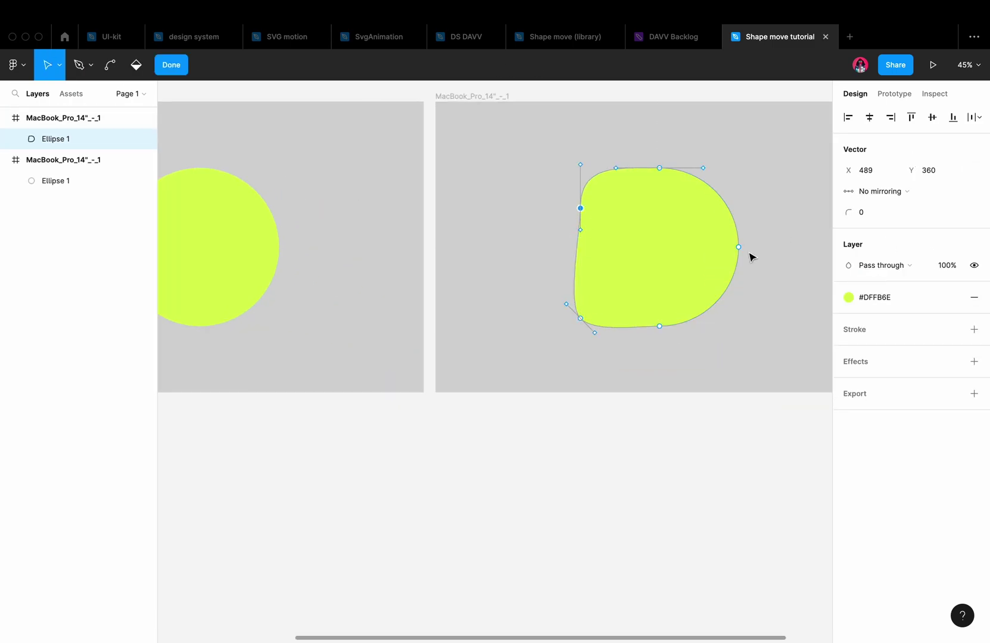
# Step: Select both Ellipse 1 frames and preview the circle-to-blob morph with Shape move
pyautogui.press('Escape')
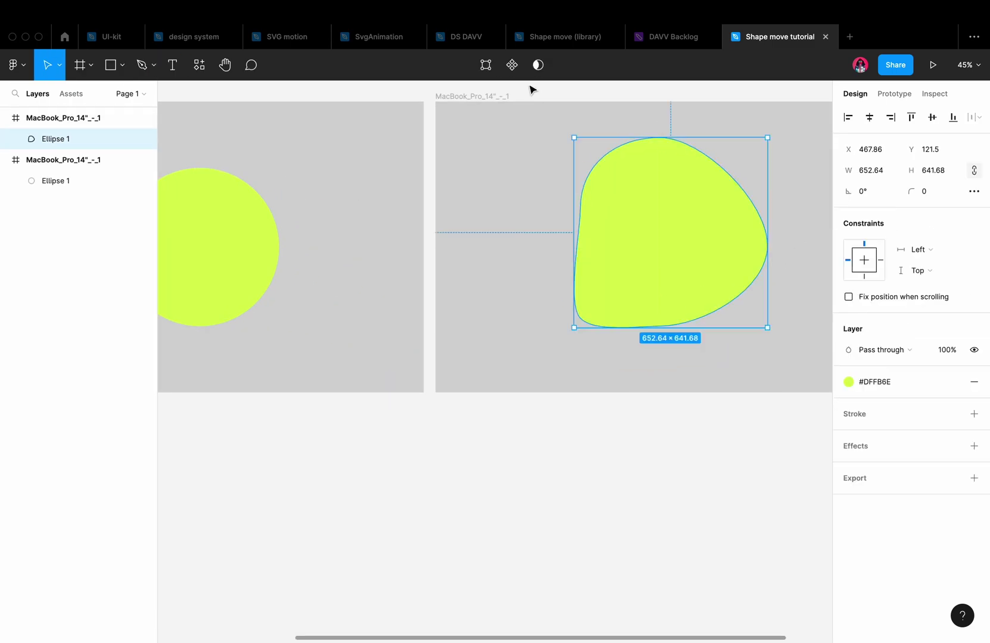
pyautogui.hotkey('ctrl', 'a')
pyautogui.hotkey('shift', '1')
pyautogui.hotkey('ctrl', 'alt', 'p')
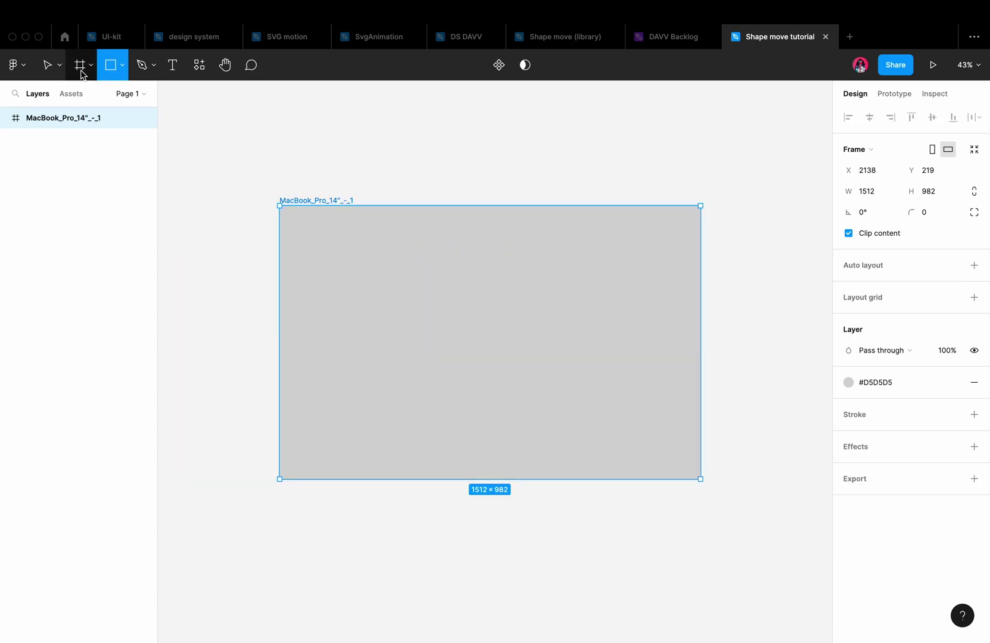
# Step: Draw a frame about 537 × 537 inside the MacBook Pro frame, fill it with DFFB6E and center it
pyautogui.press('f')
pyautogui.moveTo(421, 272); pyautogui.dragTo(574, 386)
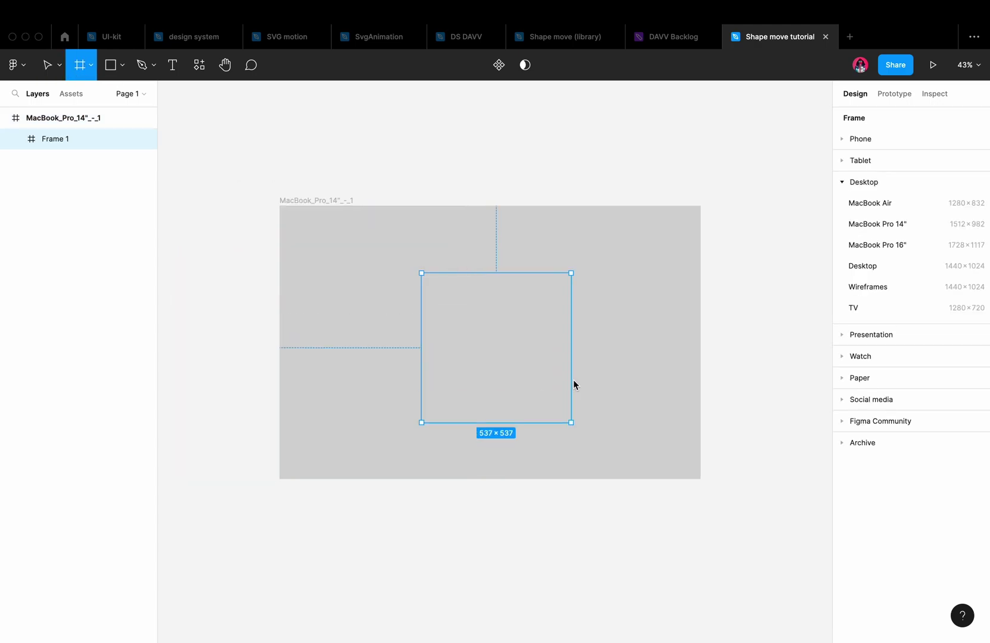
pyautogui.click(953, 487)
pyautogui.click(885, 561)
pyautogui.moveTo(460, 320); pyautogui.dragTo(453, 314)
# Step: Duplicate the MacBook Pro frame and move the copy's green square toward its upper-right corner
pyautogui.click(311, 201)
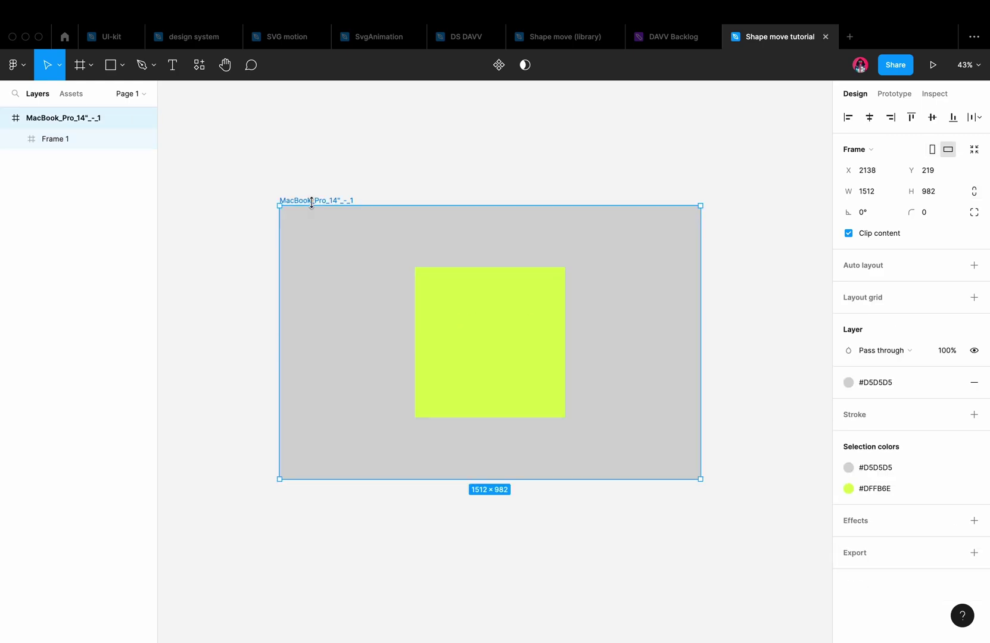
pyautogui.scroll(-3, 312, 203)
pyautogui.press('super+d')
pyautogui.hscroll(1, 370, 215)
pyautogui.moveTo(645, 293); pyautogui.dragTo(717, 266)
# Step: Select both green square frames and preview the square's movement with Shape move
pyautogui.click(275, 206)
pyautogui.keyDown('shift'); pyautogui.click(511, 206); pyautogui.keyUp('shift')
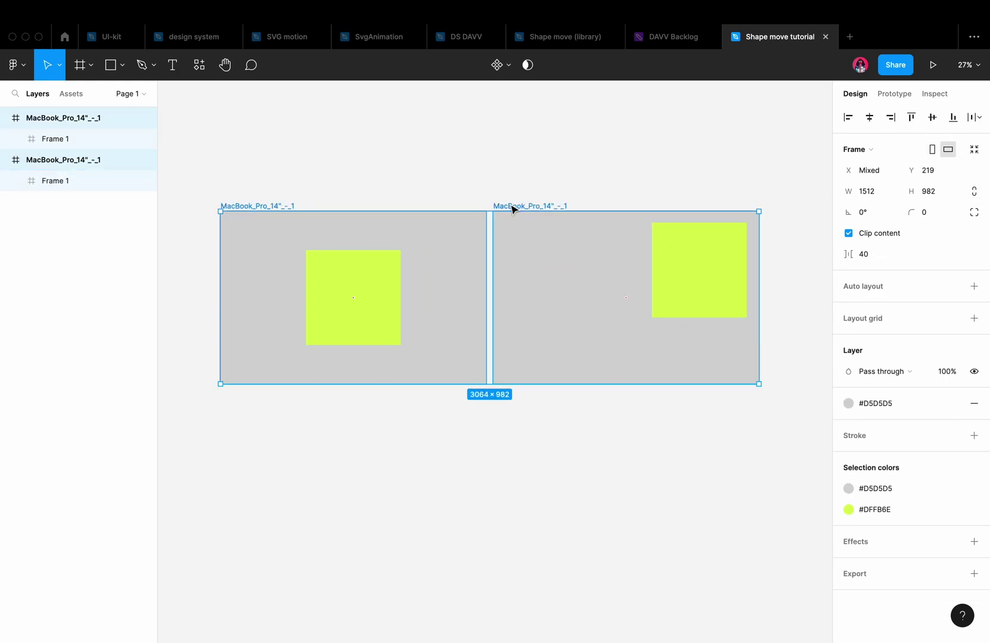
pyautogui.hotkey('ctrl', 'alt', 'p')
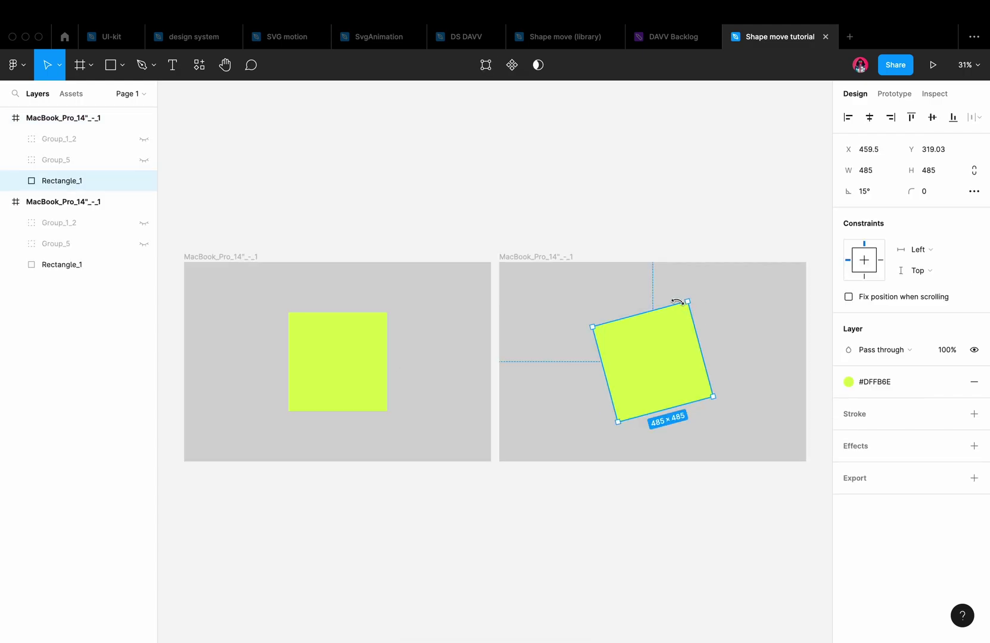
pyautogui.moveTo(592, 327); pyautogui.dragTo(577, 367)
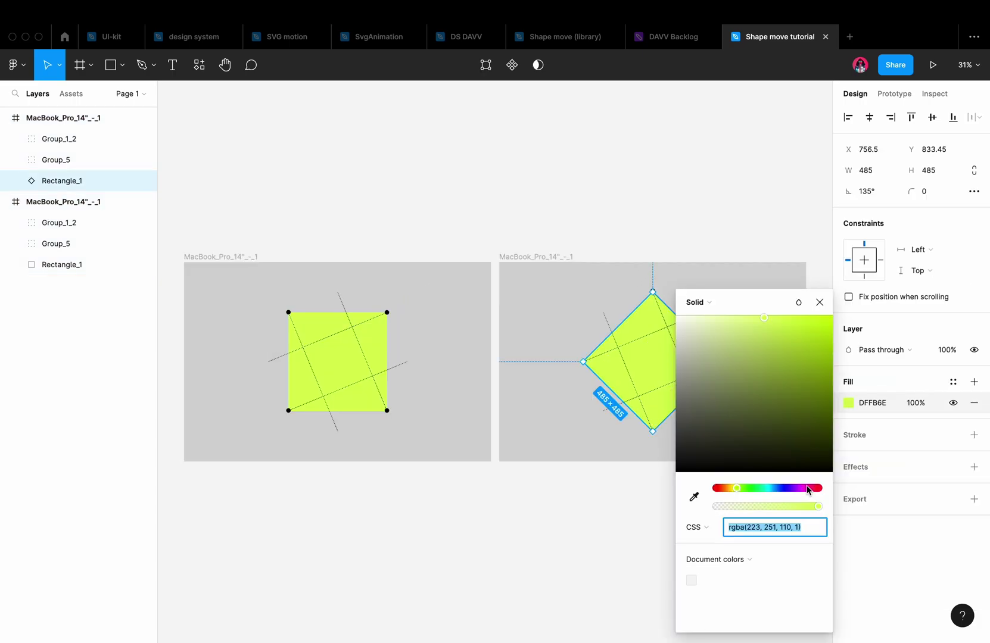
# Step: Recolor the rotated square in the second frame to FB6ED4
pyautogui.click(807, 489)
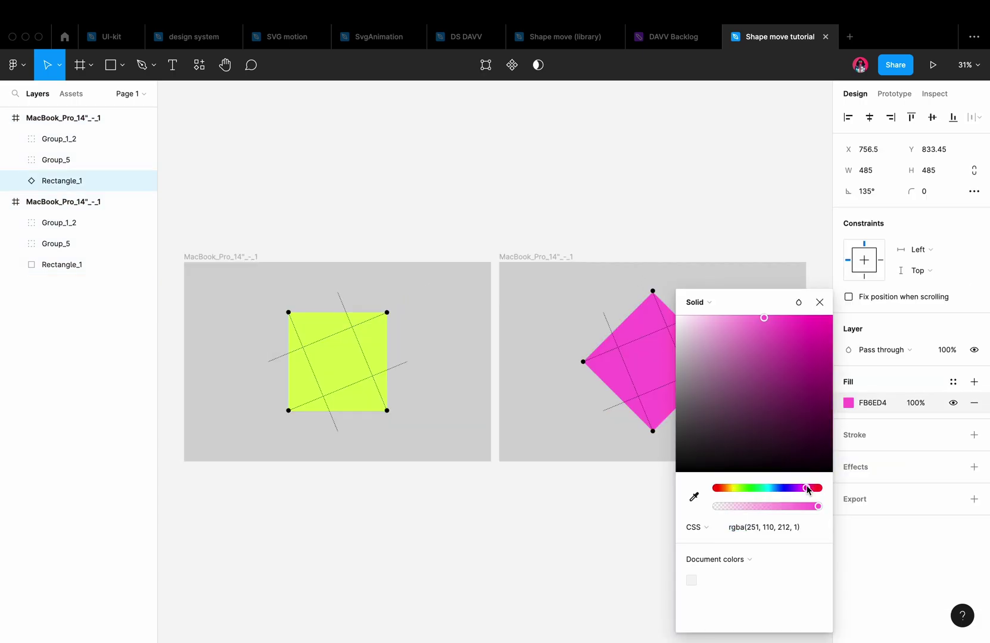
pyautogui.click(833, 308)
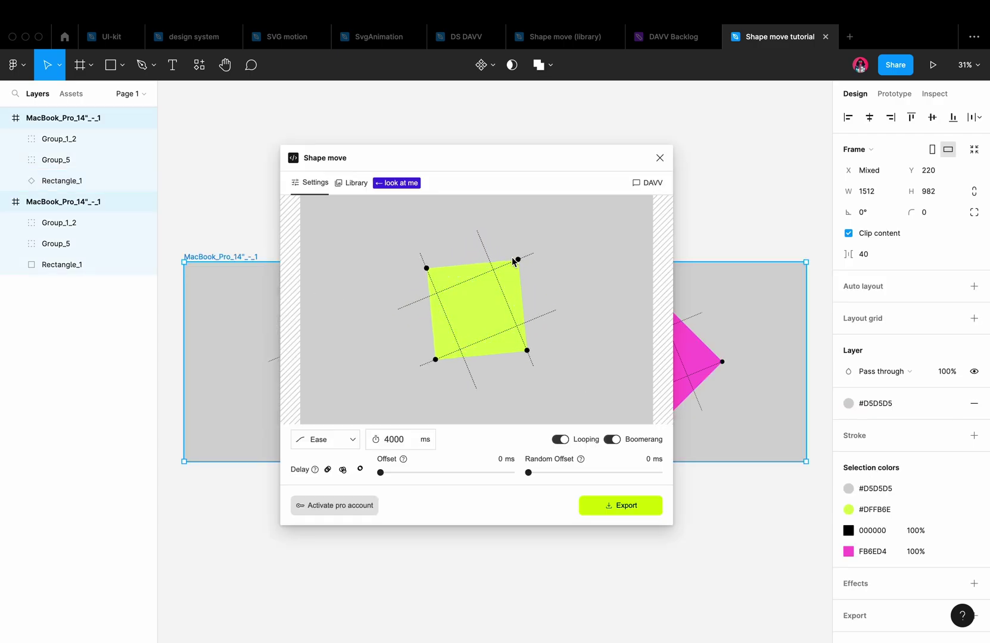
# Step: Export the rotating square as an SVG animation and open the resulting test.svg in Google Chrome
pyautogui.click(604, 506)
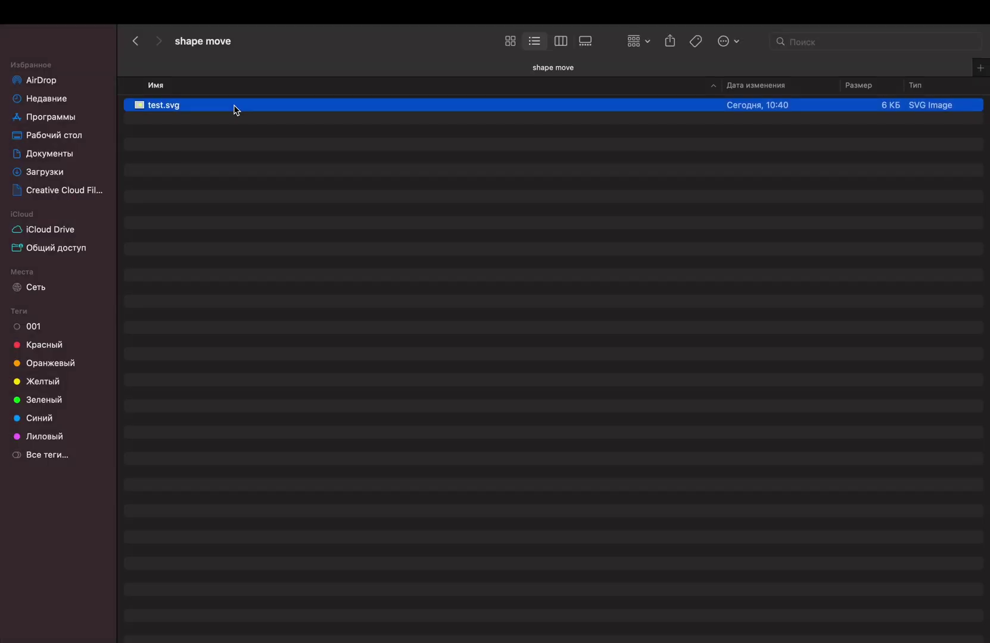
pyautogui.rightClick(234, 109)
pyautogui.moveTo(285, 127)
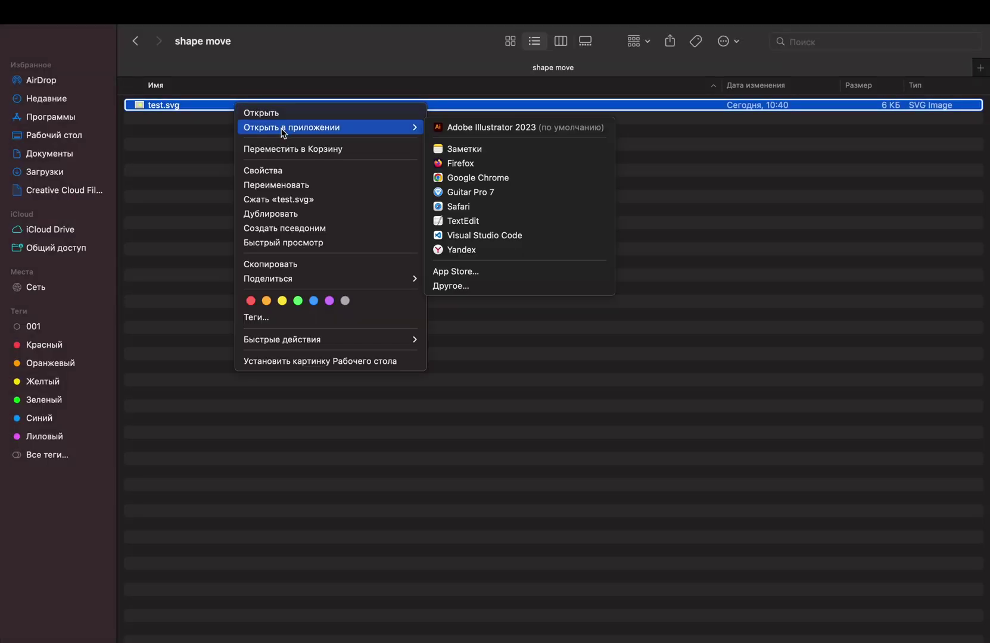
pyautogui.click(476, 178)
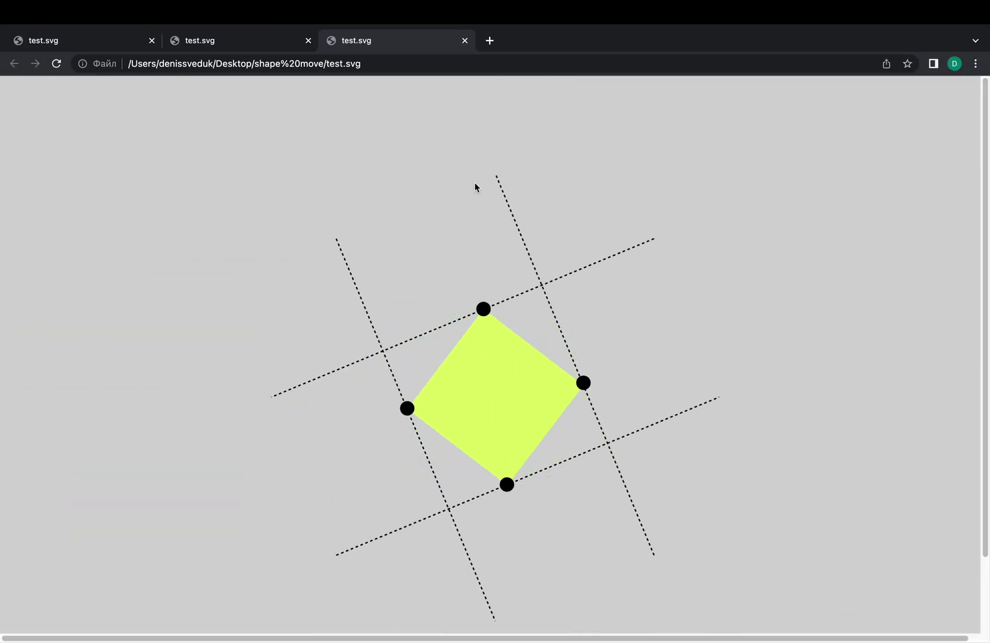
# Step: Examine the test.svg animation at 200% zoom and check the file's size in the shape move folder
pyautogui.press('super+plus')
pyautogui.press('super+plus')
pyautogui.press('super+plus')
pyautogui.press('super+plus')
pyautogui.press('super+plus')
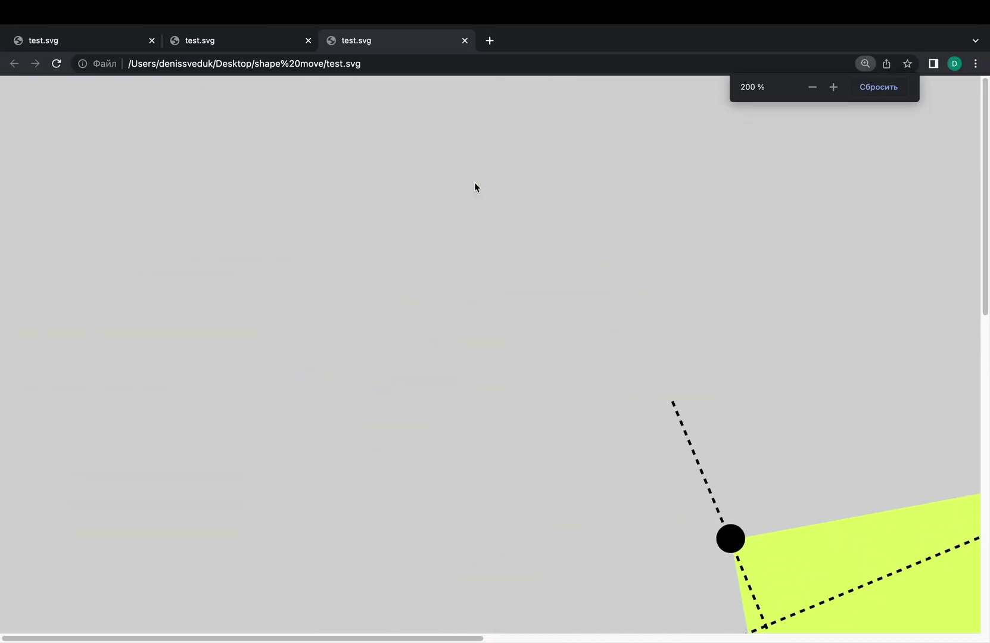
pyautogui.hscroll(5, 636, 393)
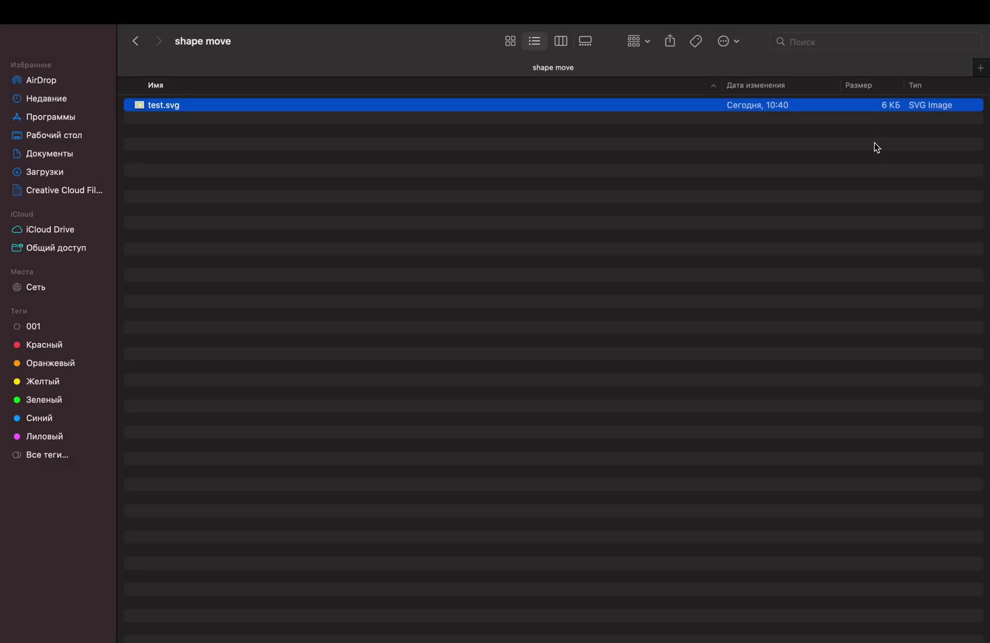
pyautogui.click(897, 107)
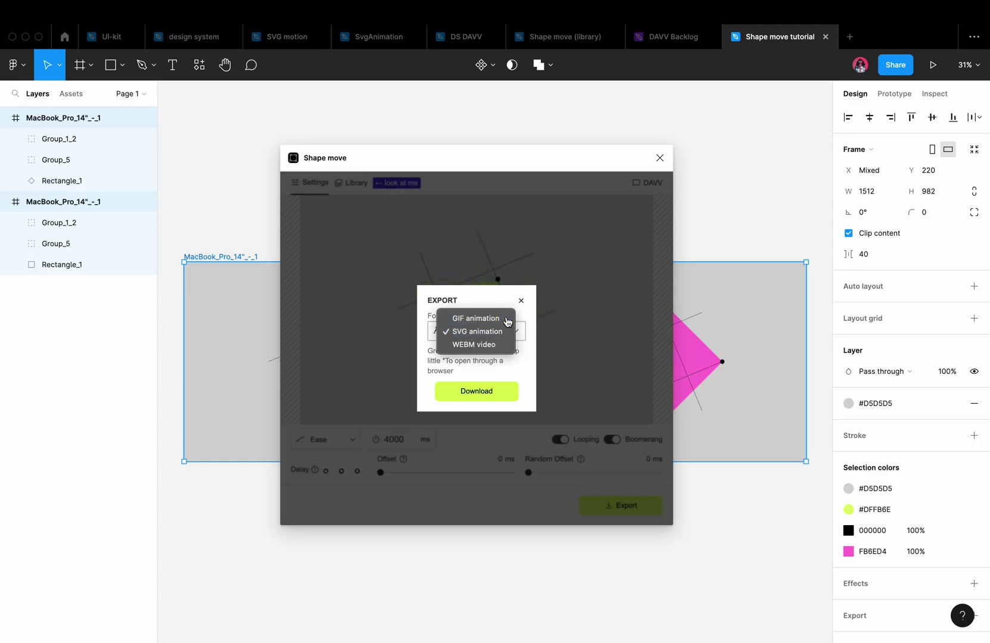
# Step: Return to Figma and compare the export formats, choosing GIF animation first and WEBM video second
pyautogui.click(510, 318)
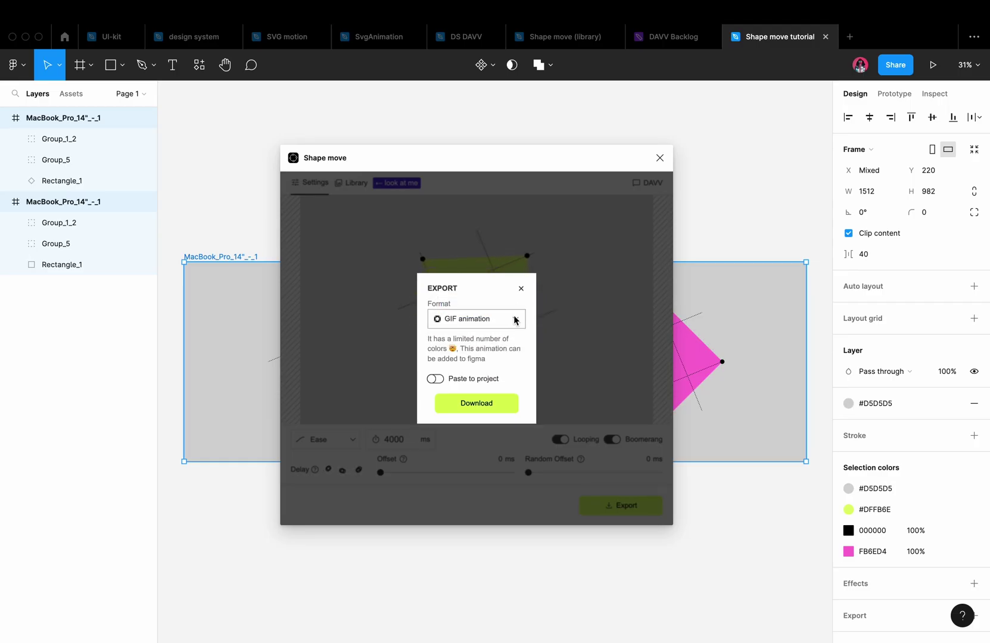
pyautogui.click(515, 320)
pyautogui.click(503, 348)
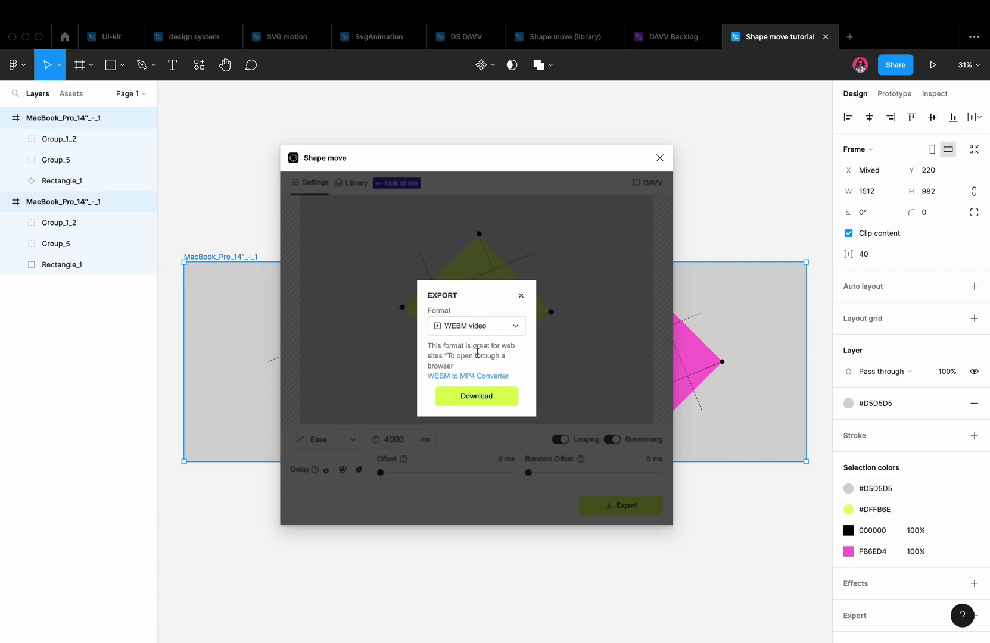